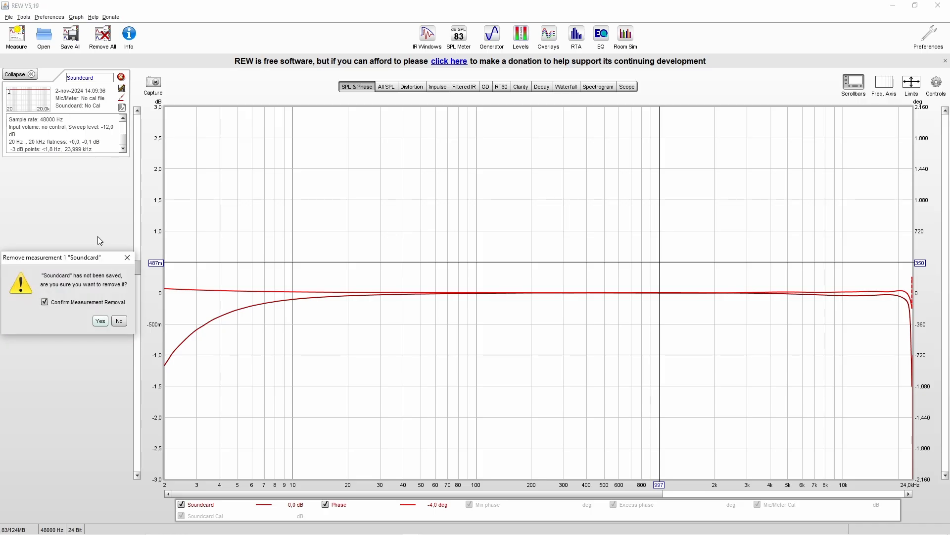
Step: Remove the unsaved Soundcard measurement and calibrate the SPL meter to 75.0 dB using the REW speaker cal signal
left_click(100, 320)
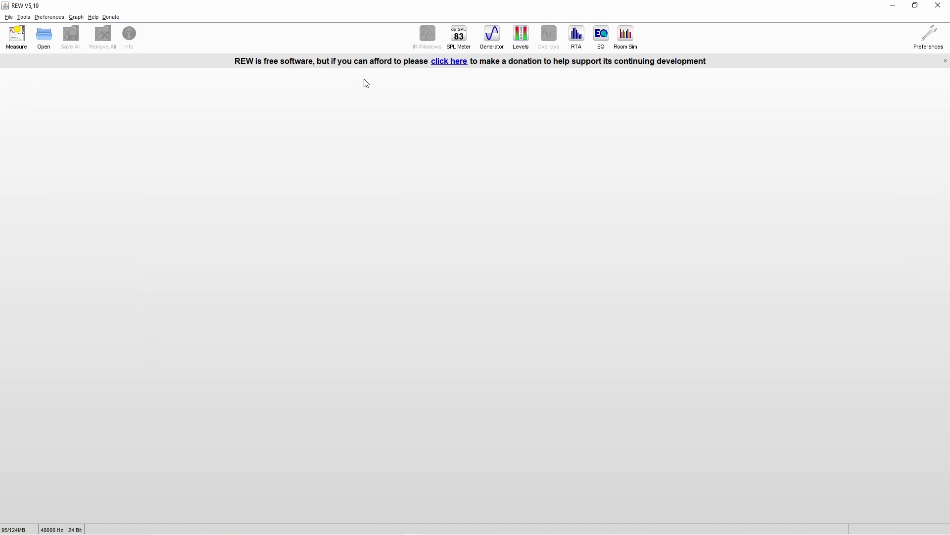
left_click(460, 36)
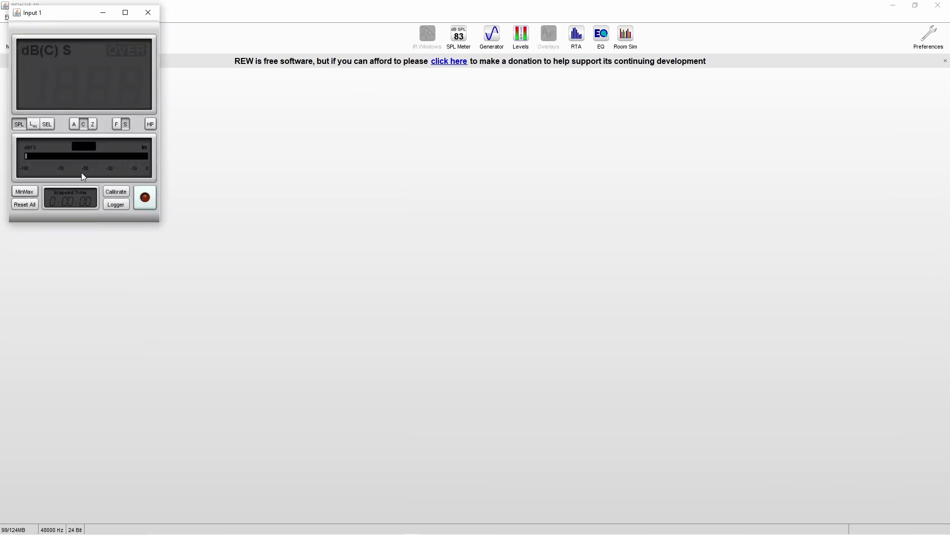
left_click(122, 192)
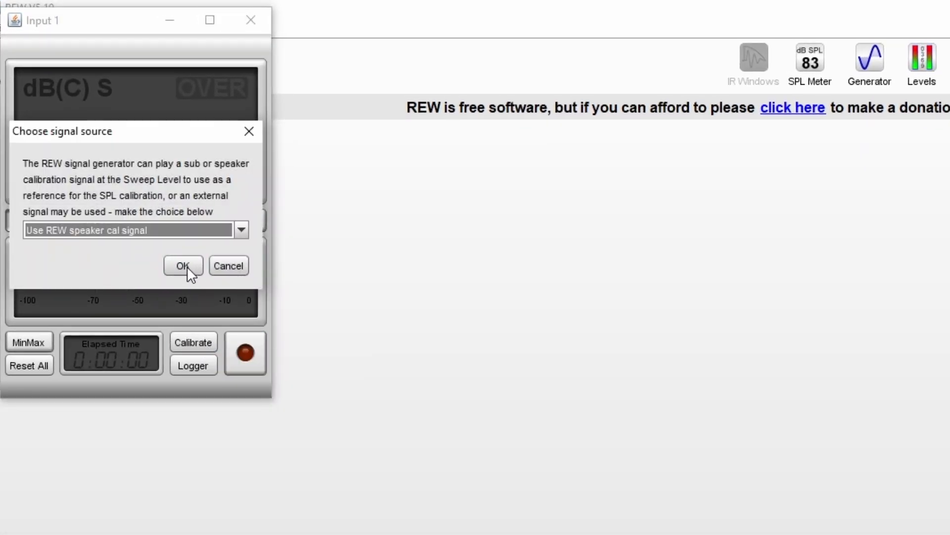
left_click(183, 266)
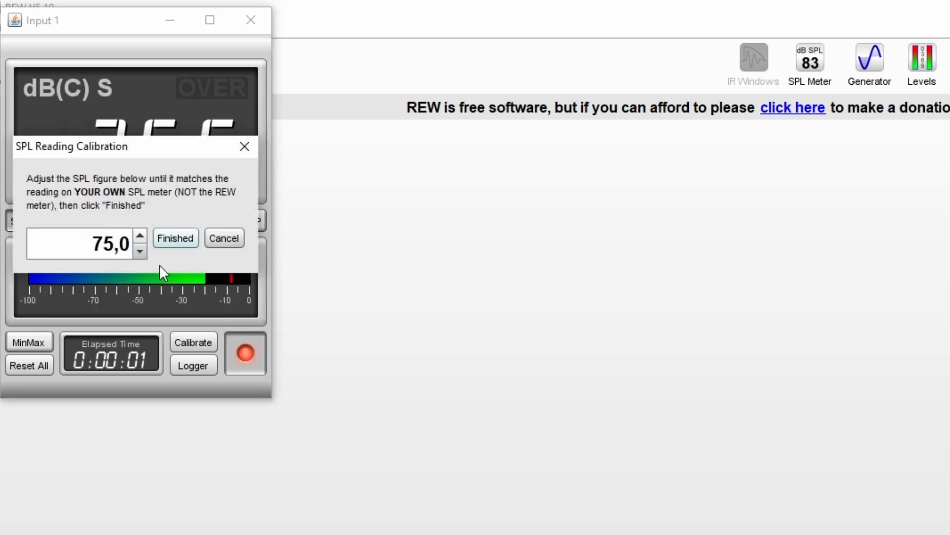
left_click(174, 238)
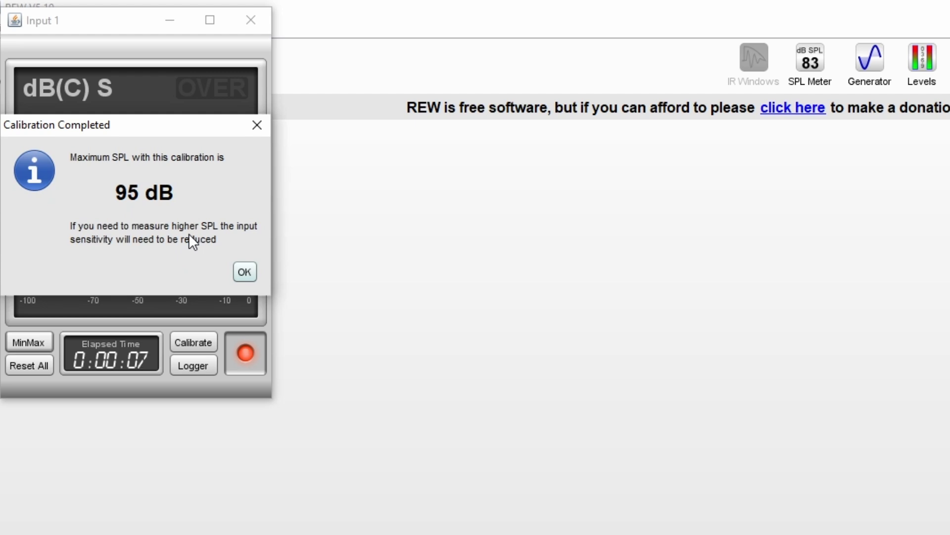
left_click(251, 269)
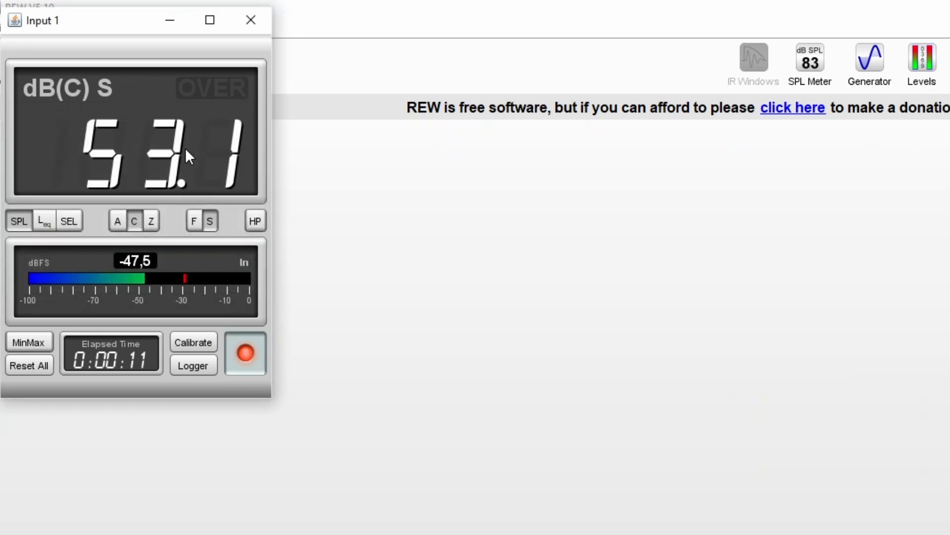
left_click(250, 20)
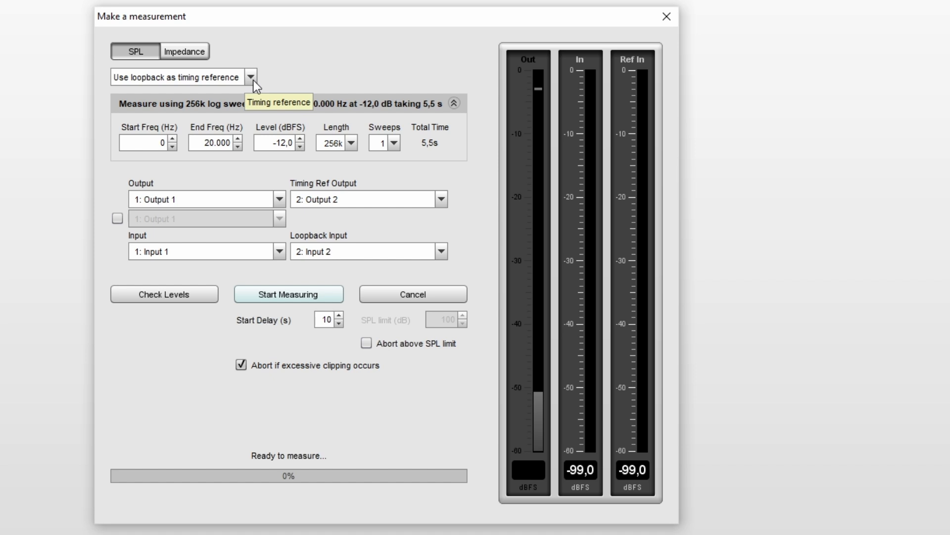
Step: Configure the new measurement to use an acoustic timing reference and a 512k sweep length
left_click(251, 78)
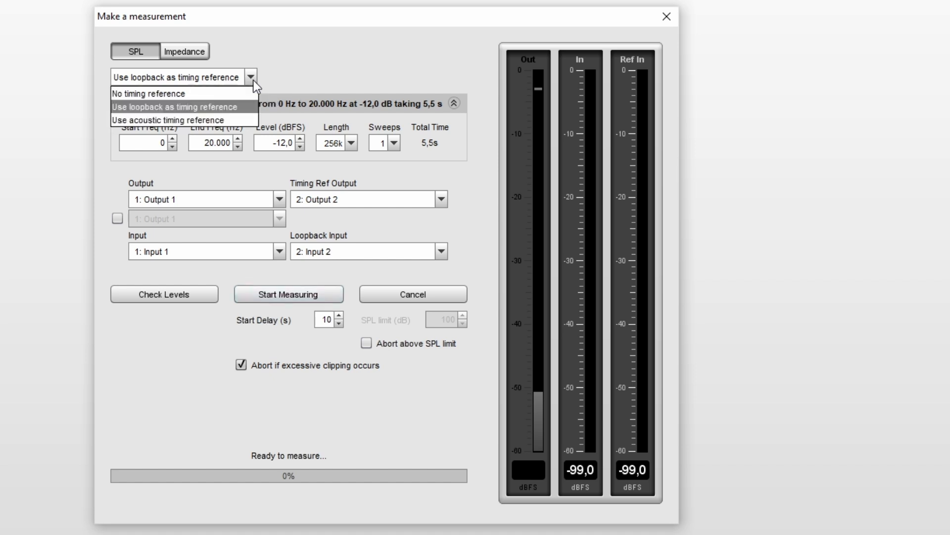
left_click(175, 120)
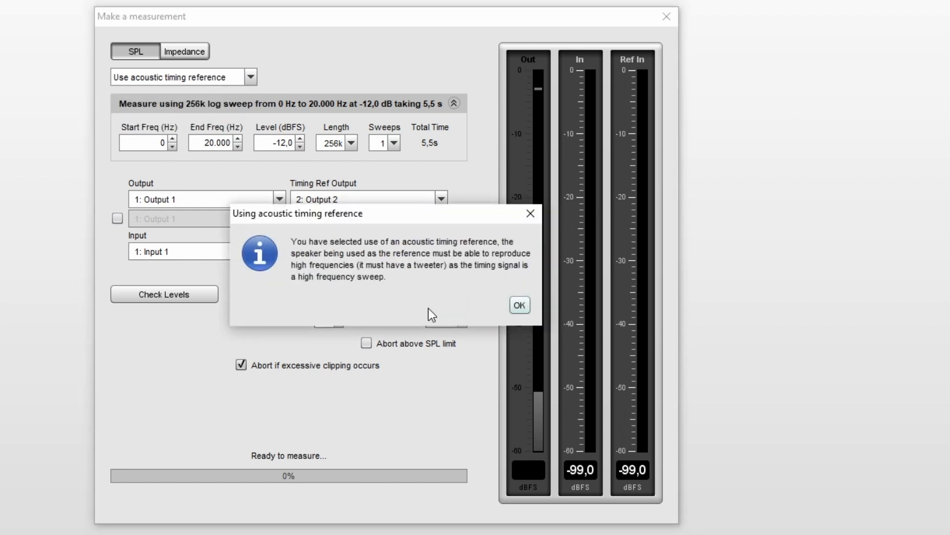
left_click(519, 304)
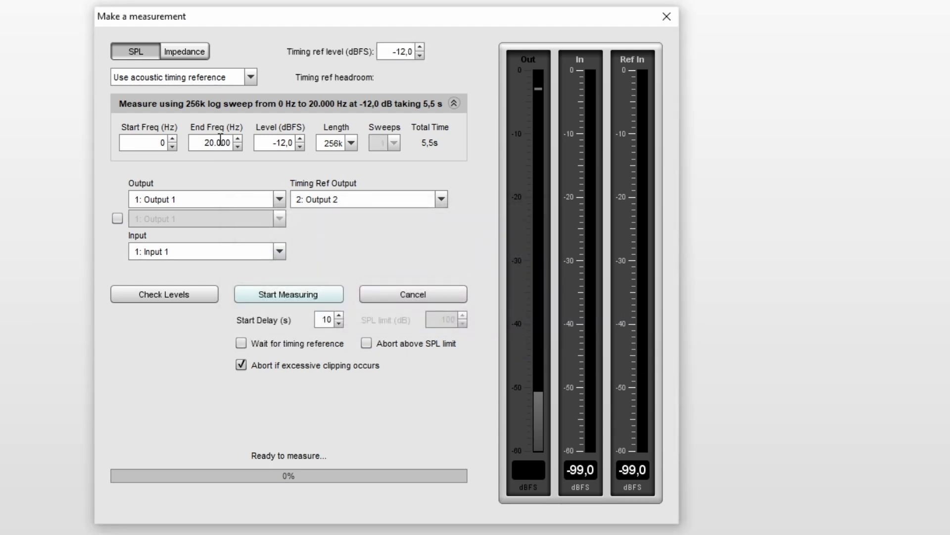
left_click(351, 143)
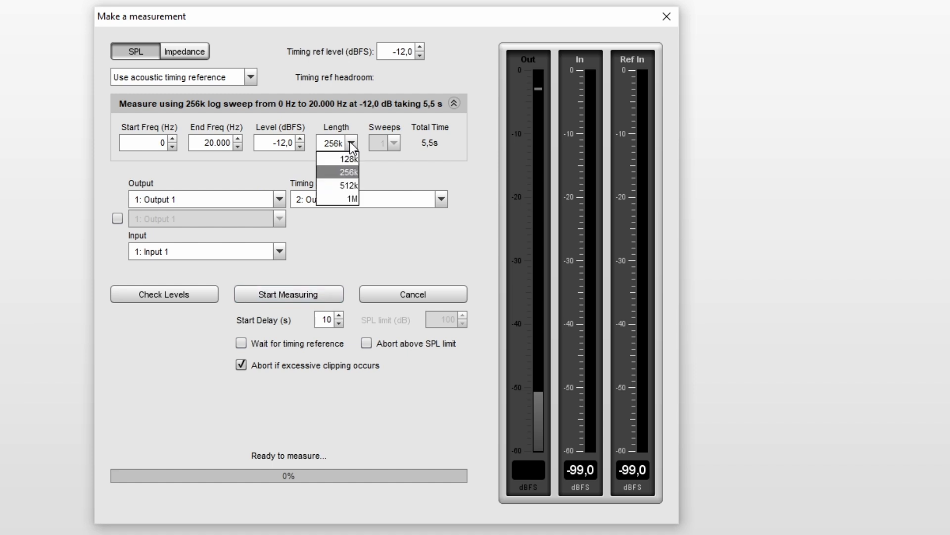
left_click(345, 184)
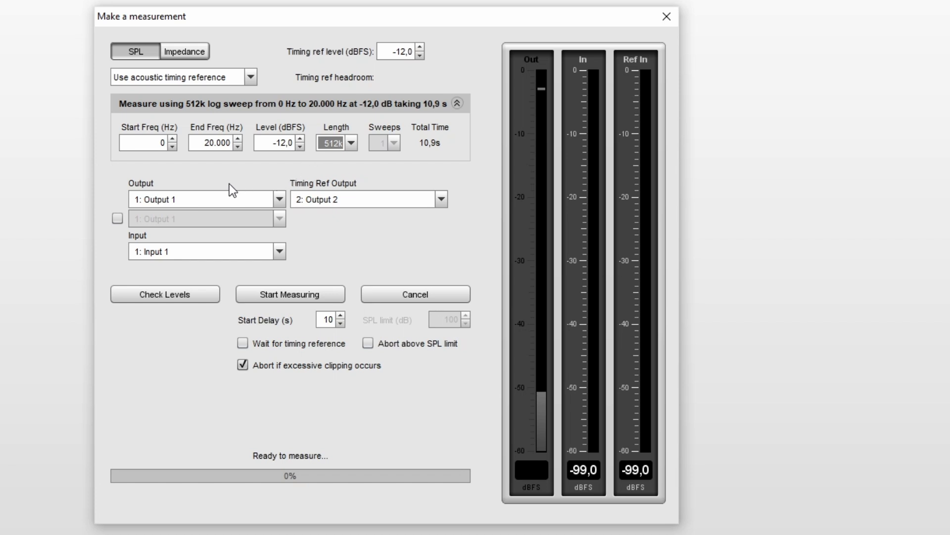
Step: Run a trial measurement with the start delay shortened to 1 s and remove the resulting measurement
left_click(374, 200)
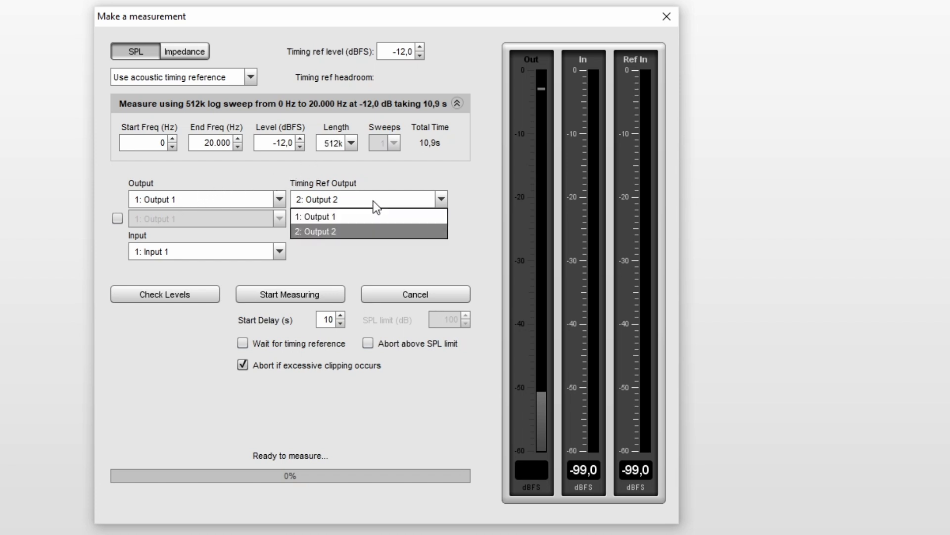
left_click(420, 182)
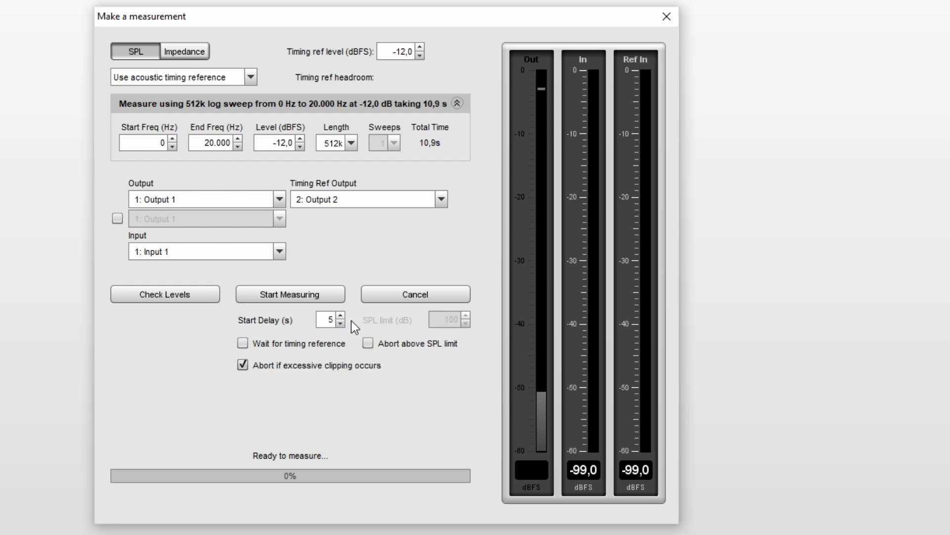
left_click(340, 323)
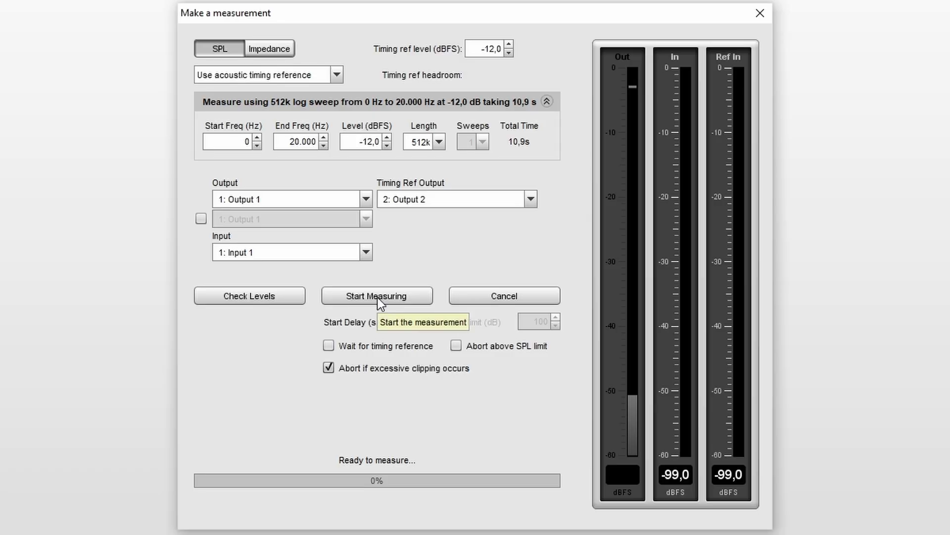
left_click(378, 298)
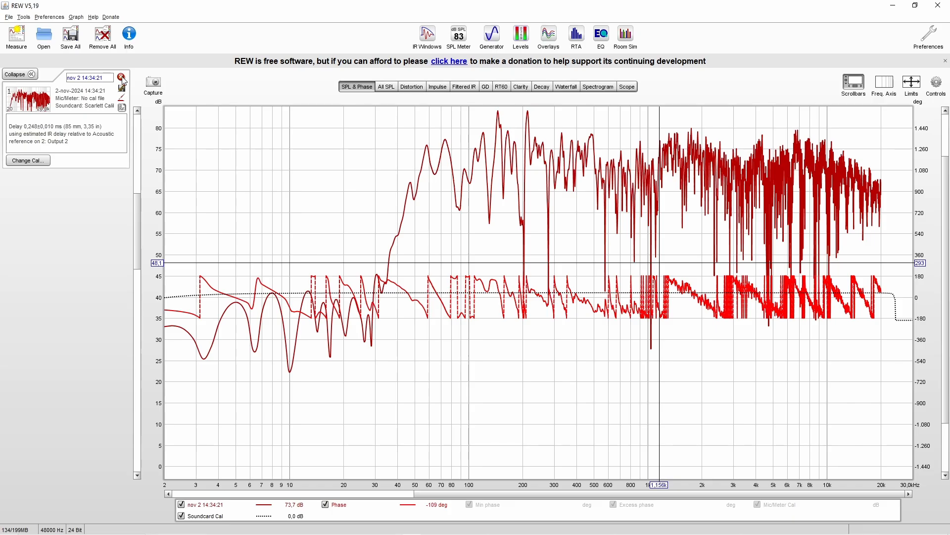
left_click(122, 78)
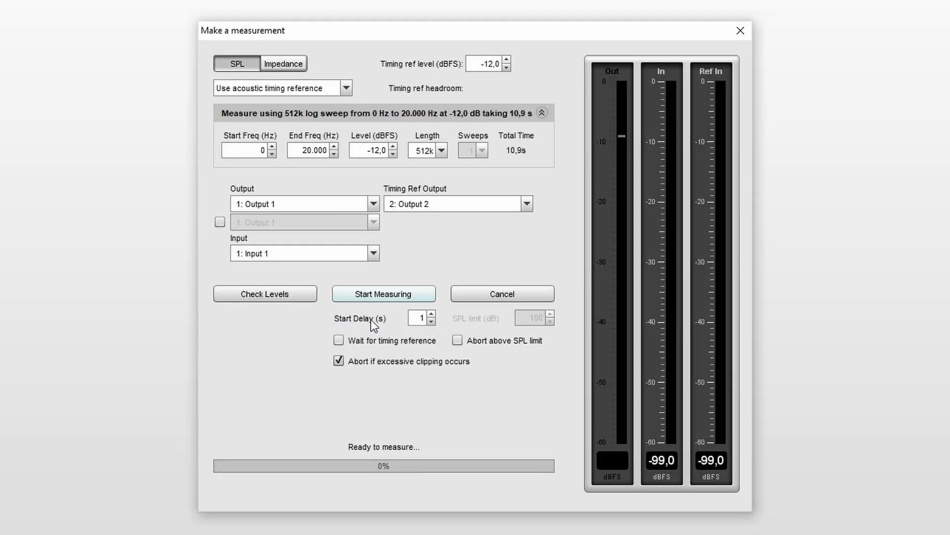
Step: Measure the left speaker through Output 1 with a 3 s start delay and name the measurement Left Only
left_click(432, 316)
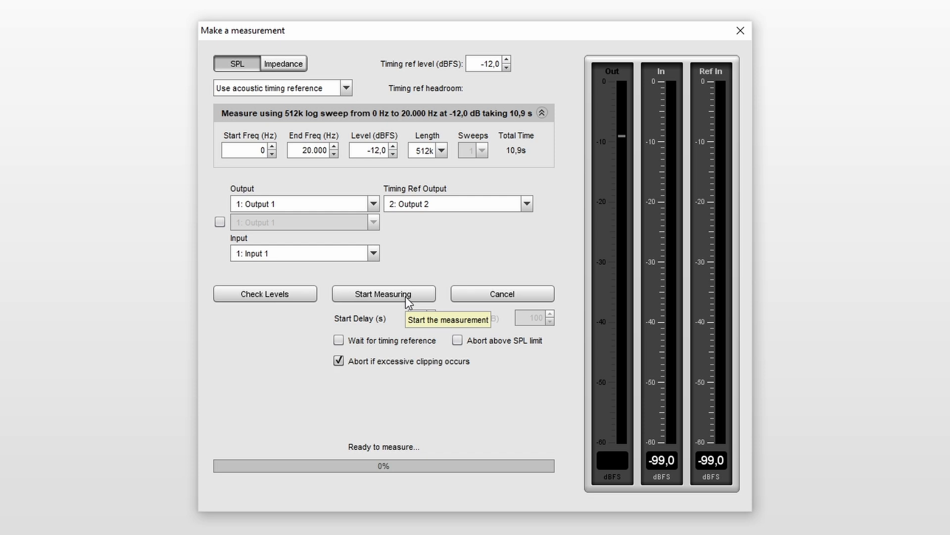
type("3")
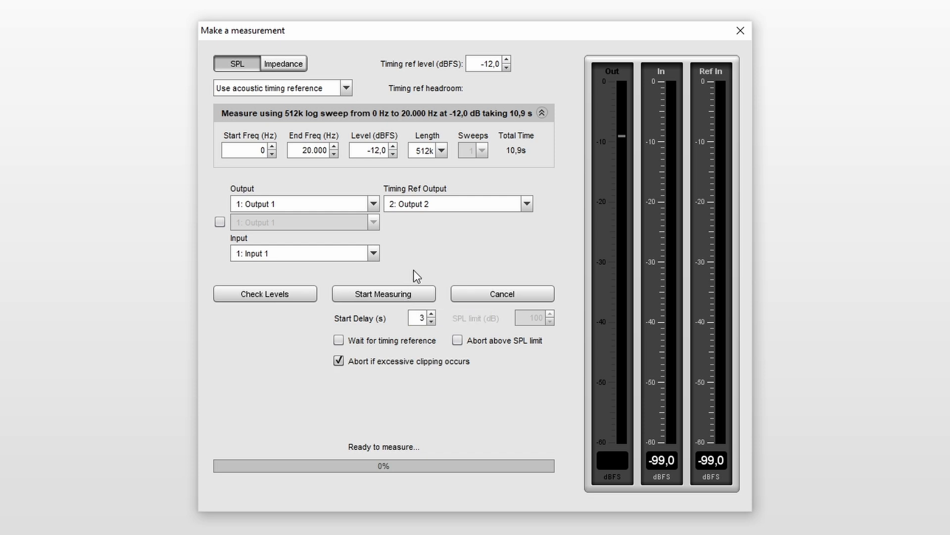
left_click(408, 292)
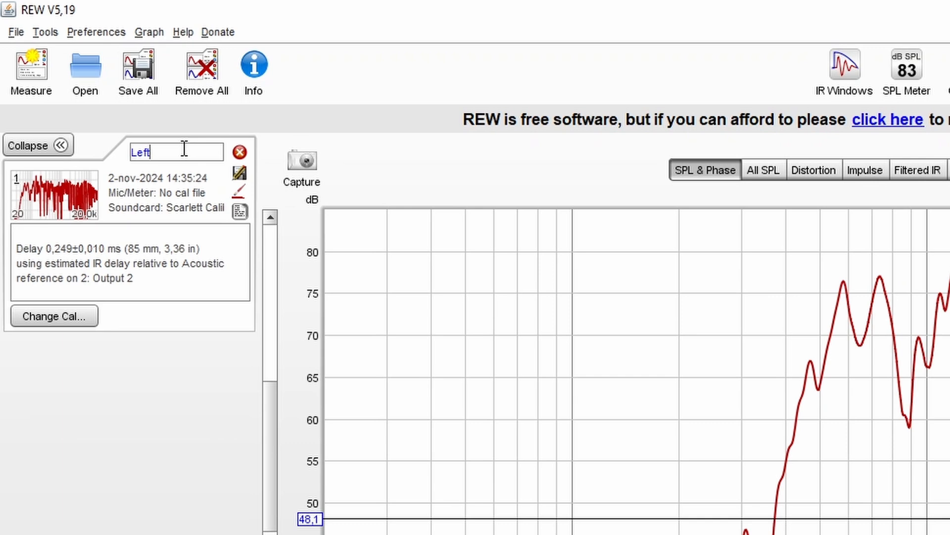
type("Only")
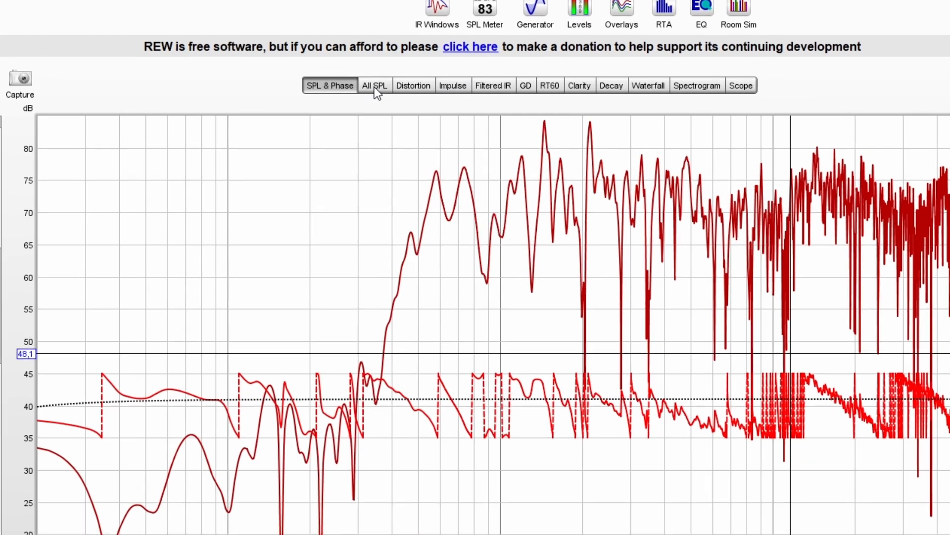
Step: Show the Left Only measurement in the All SPL graph and apply 1/12 smoothing to it
left_click(375, 87)
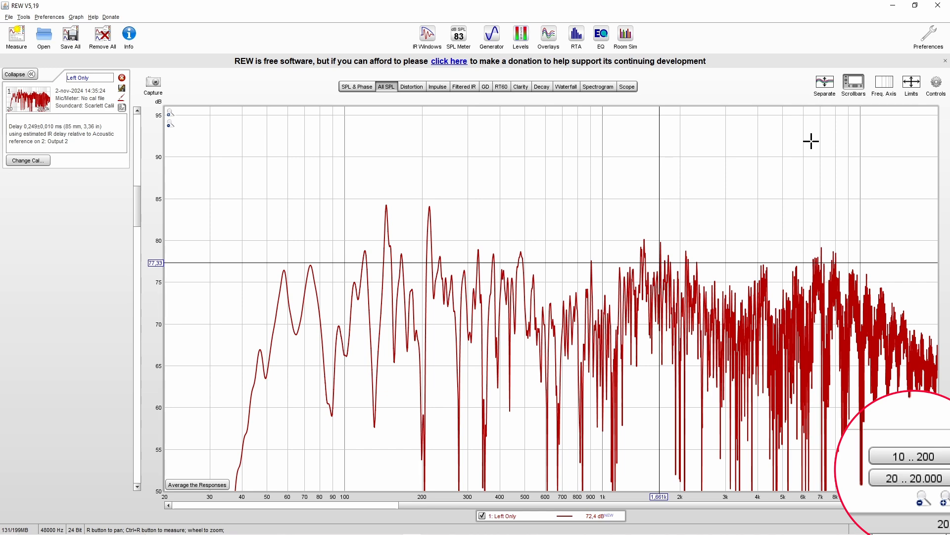
left_click(937, 81)
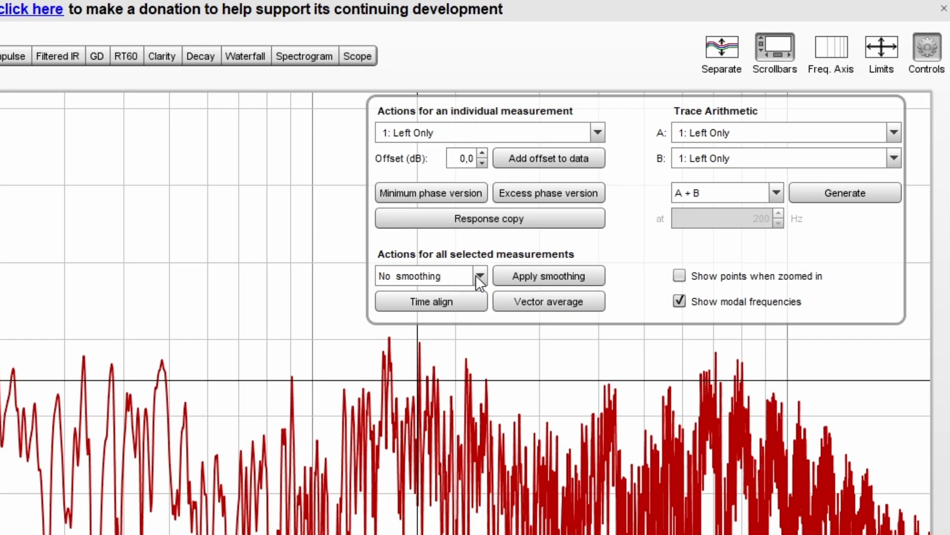
left_click(479, 278)
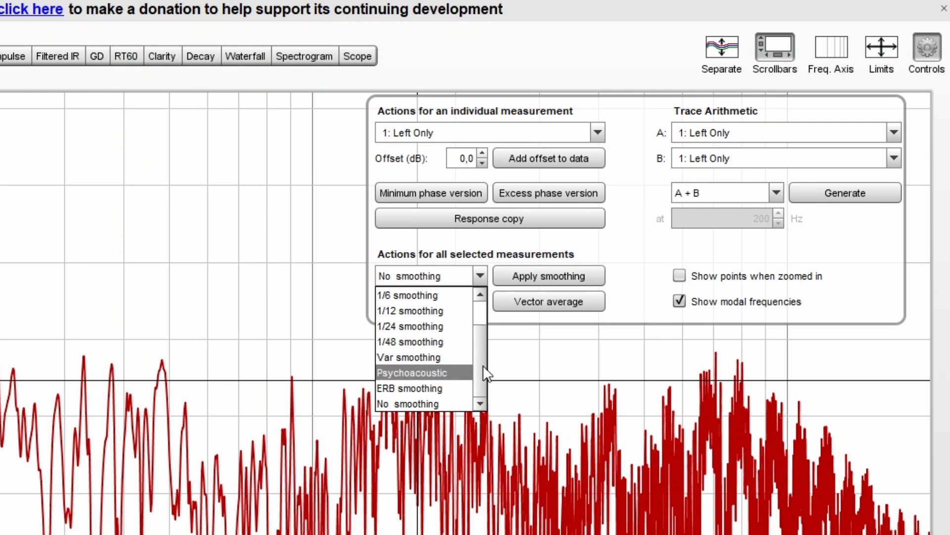
scroll(483, 368, "up", 1)
left_click(446, 342)
left_click(549, 277)
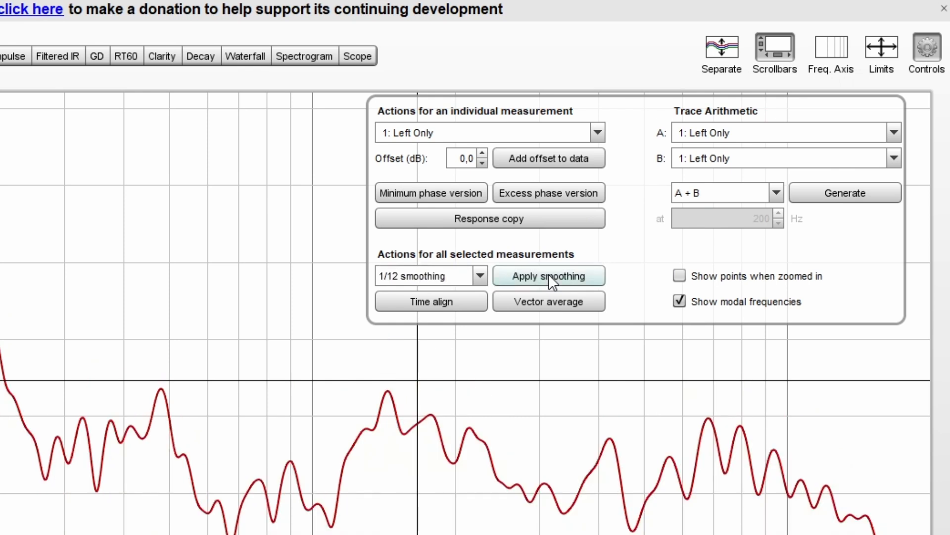
left_click(934, 59)
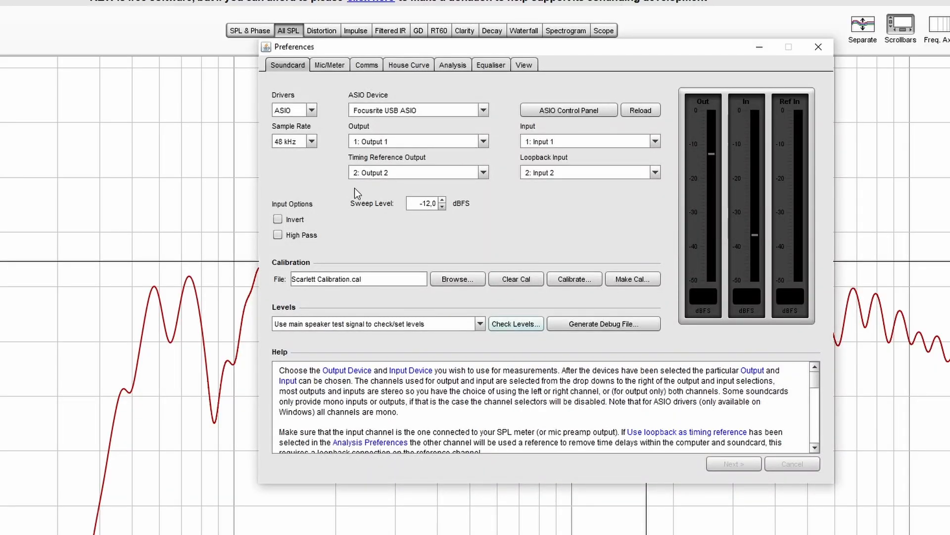
Step: Change the soundcard's measurement output to Output 2 in the preferences
left_click(383, 150)
left_click(381, 168)
left_click(824, 43)
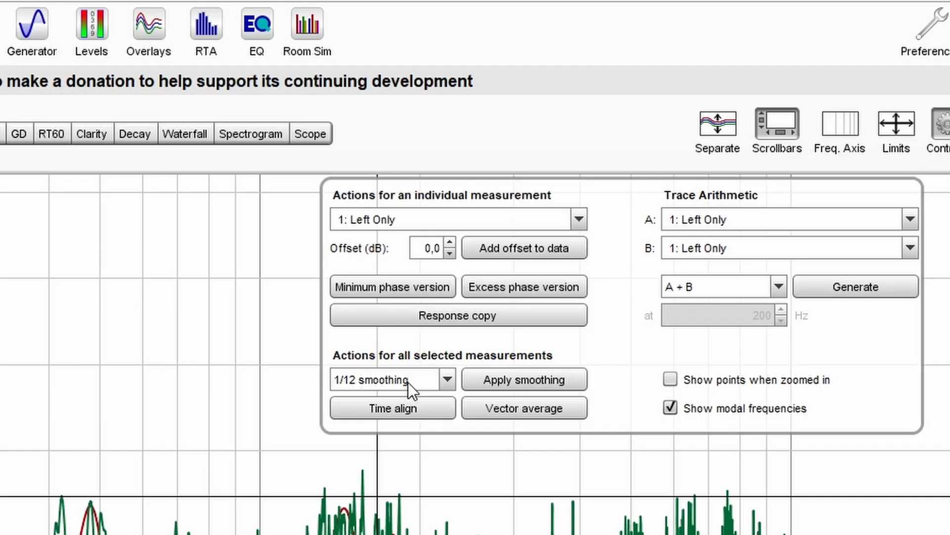
Step: Apply 1/12 smoothing to all selected measurements and compare the Left Only and Right Only traces, ending with both shown
left_click(495, 376)
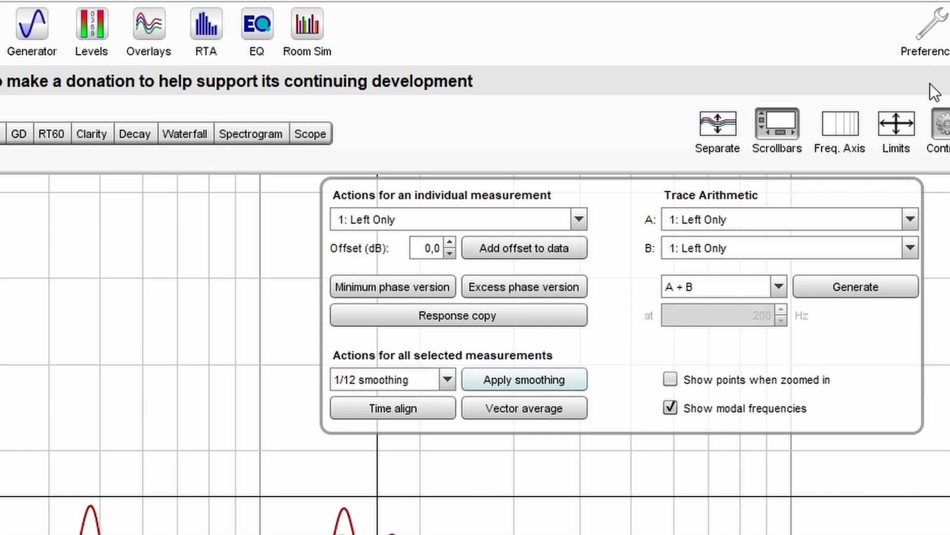
left_click(940, 124)
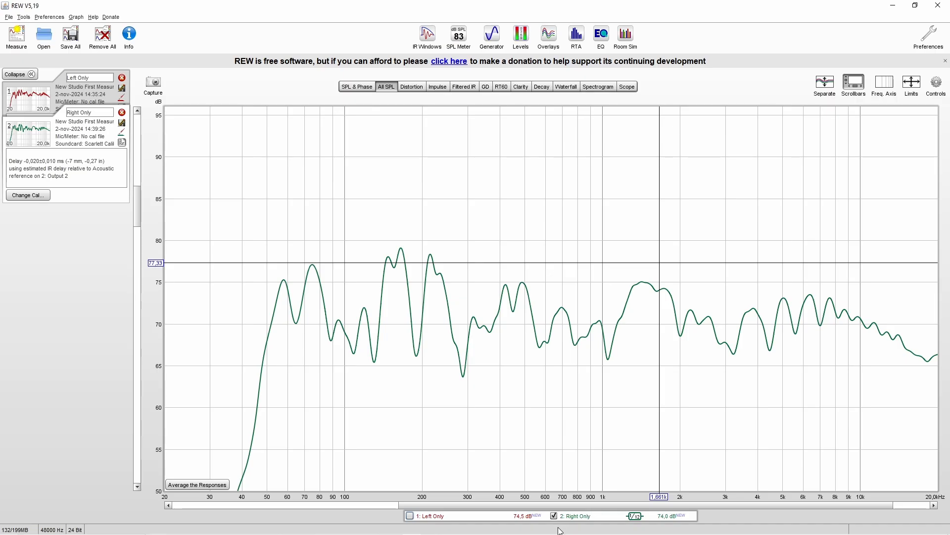
left_click(555, 516)
left_click(409, 516)
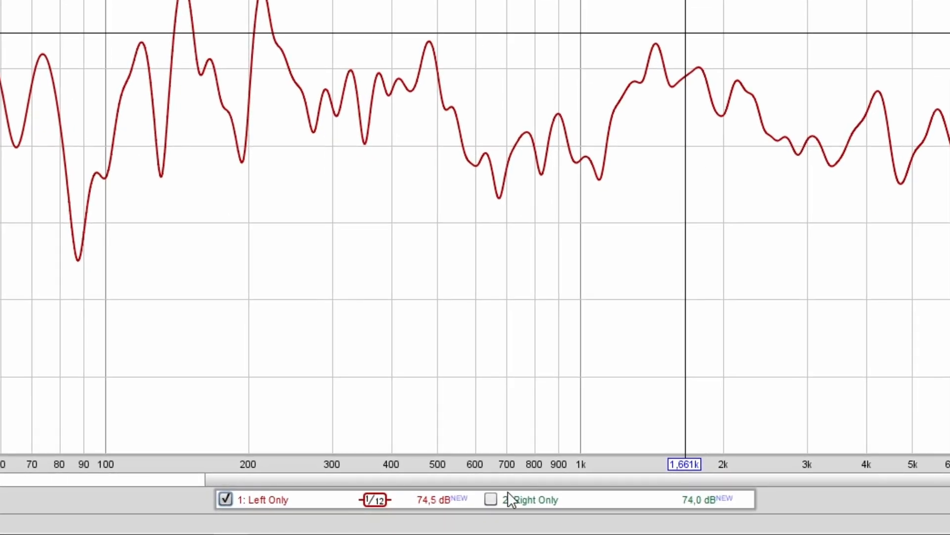
left_click(508, 493)
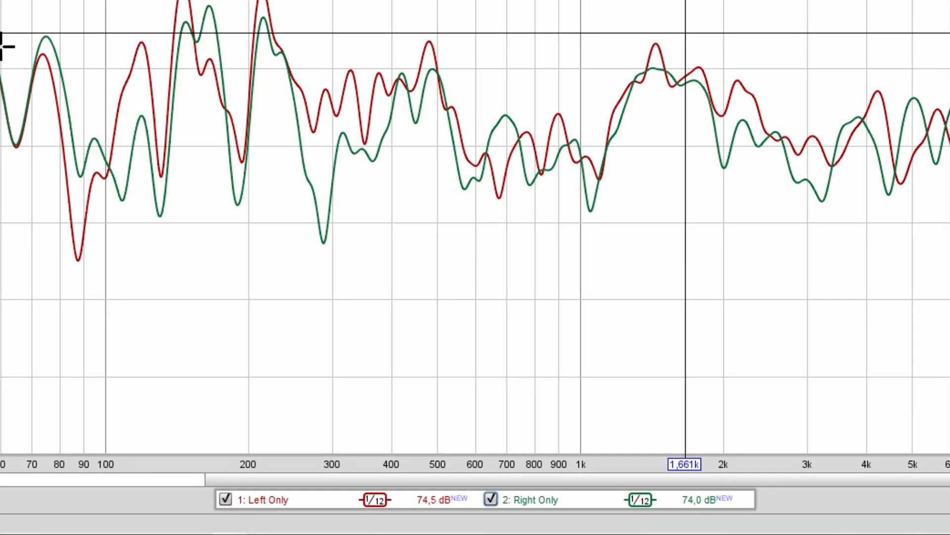
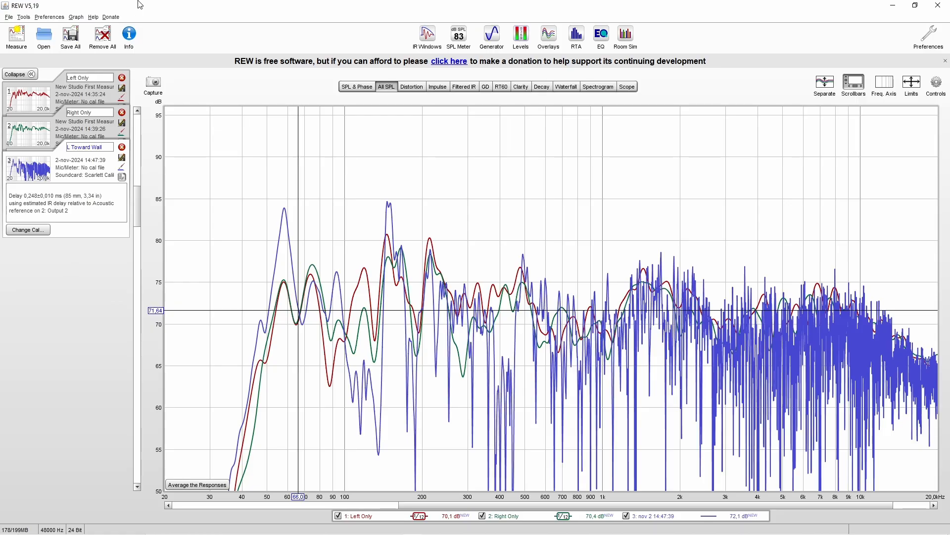
Step: Run the R Toward Wall measurement and hide the Right Only and R Toward Wall traces in the All SPL graph
left_click(17, 36)
left_click(414, 285)
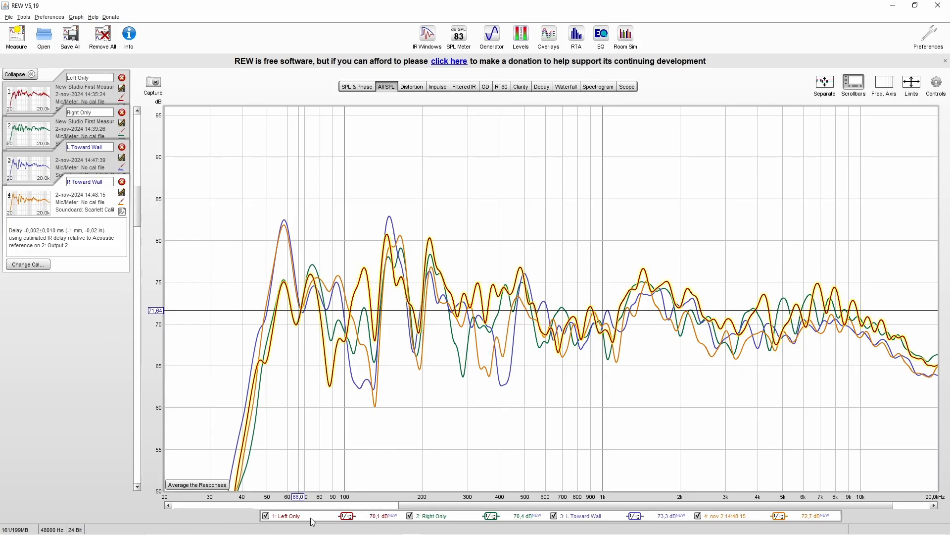
left_click(410, 515)
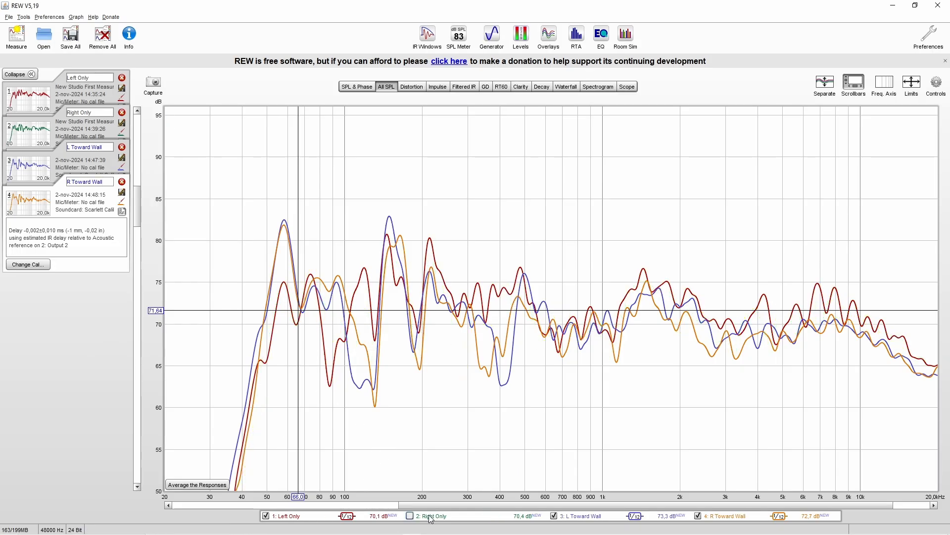
left_click(719, 516)
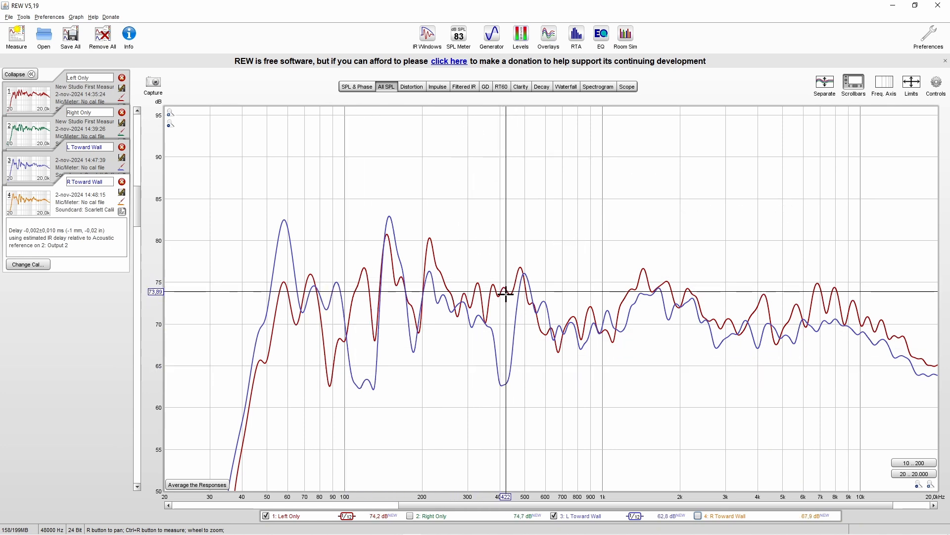
Step: Compare the Right Only and R Toward Wall traces, then show only L Toward Wall and R Toward Wall in the All SPL graph
left_click(586, 517)
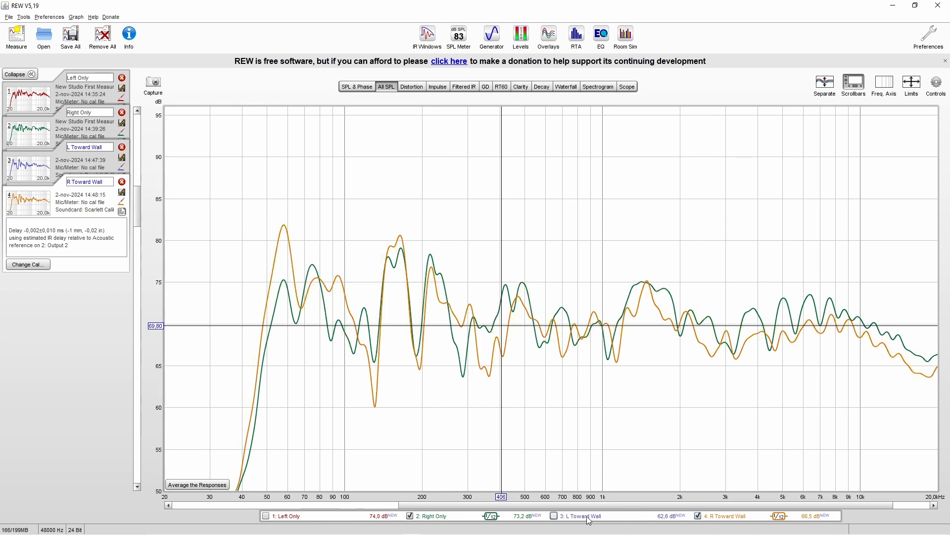
left_click(587, 517)
left_click(432, 518)
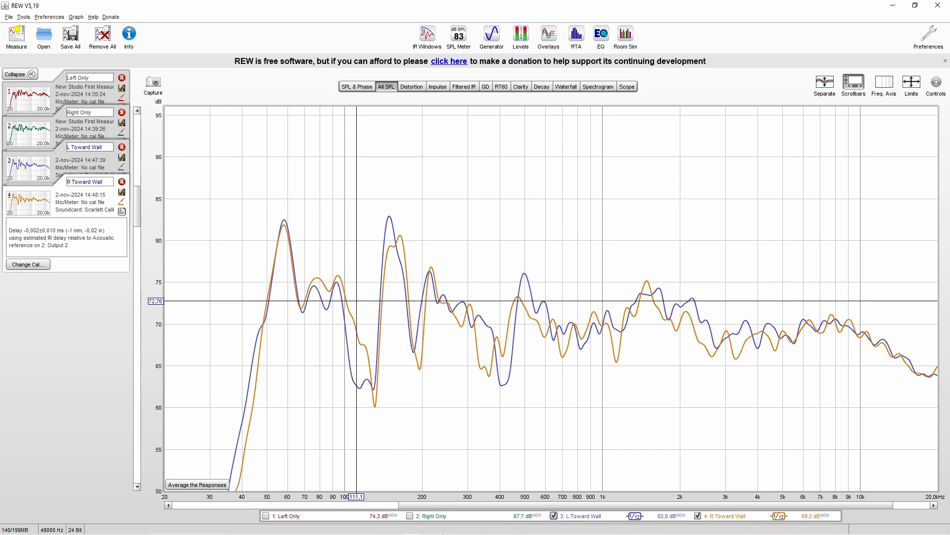
left_click(439, 517)
left_click(293, 517)
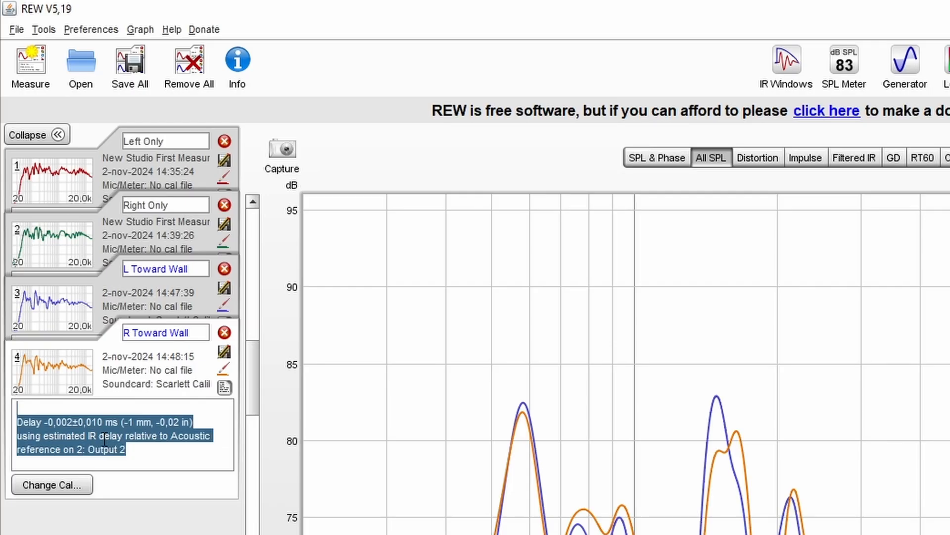
Step: Add wall distances to the measurement notes: "distance fr wall: 60cm" for R Toward Wall and 106cm for Right Only
left_click(141, 451)
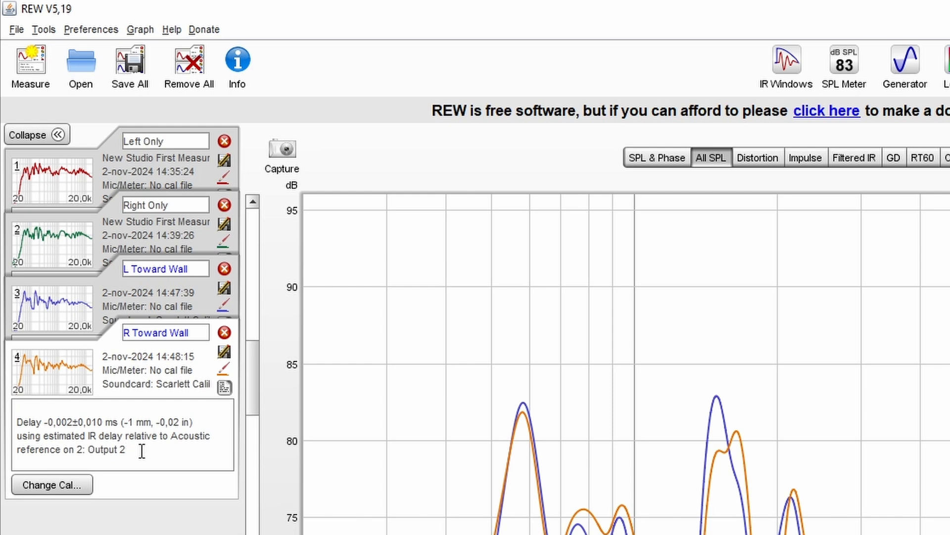
type("distance fr wall:")
left_click(31, 248)
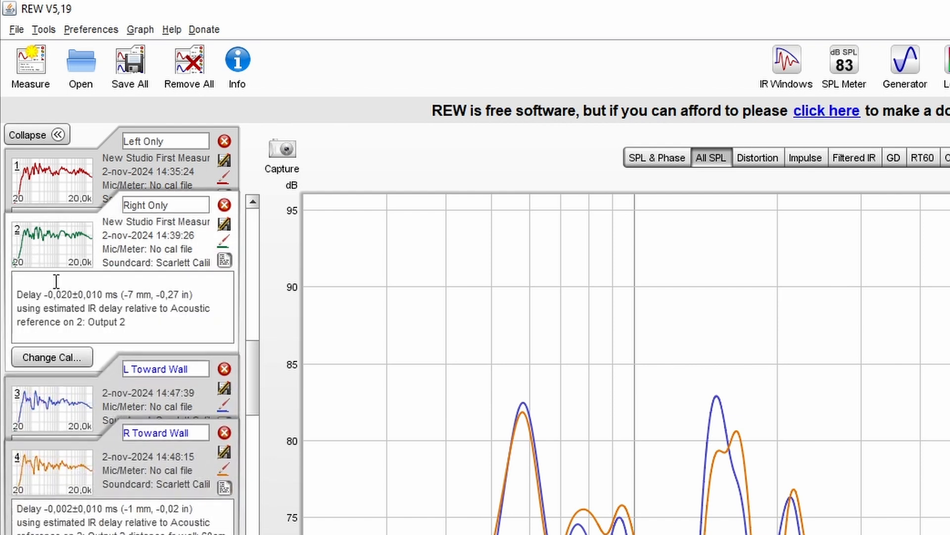
left_click(159, 326)
type("106cm")
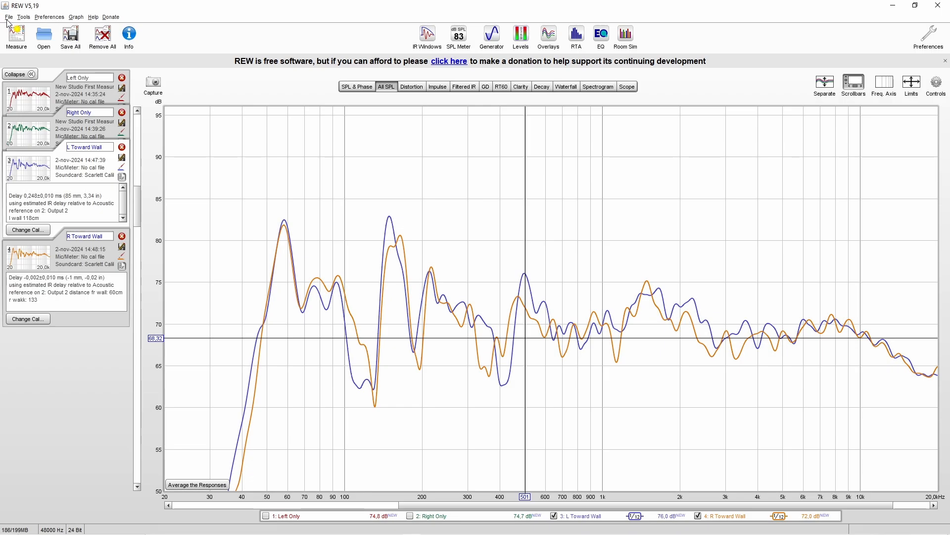
Step: Save all measurements without group notes, overwriting the file New Studio First Measurment.mdat
left_click(8, 18)
left_click(37, 48)
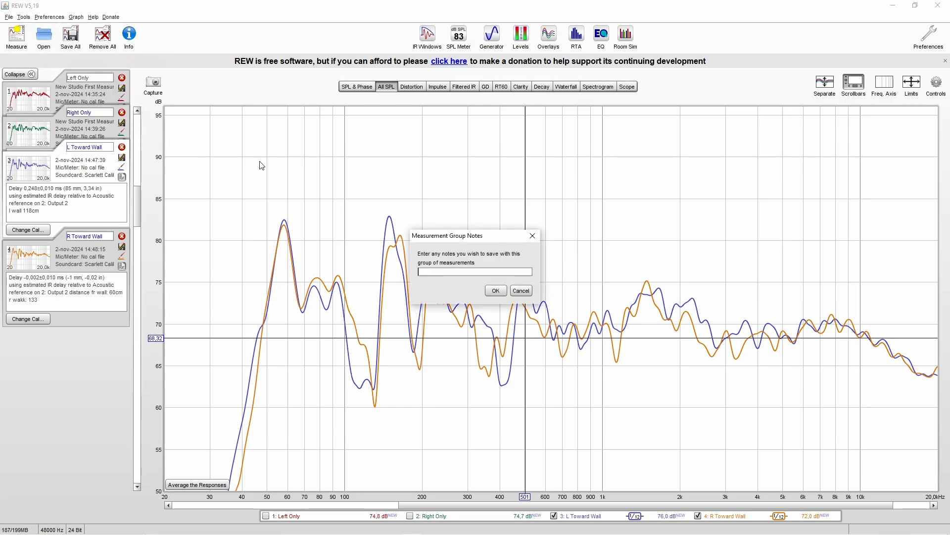
left_click(496, 292)
left_click(399, 240)
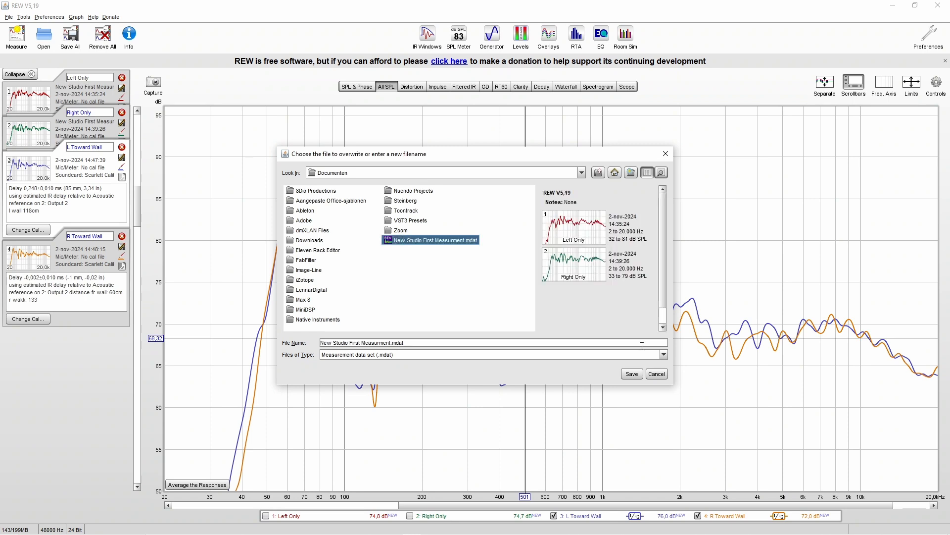
left_click(631, 374)
left_click(537, 285)
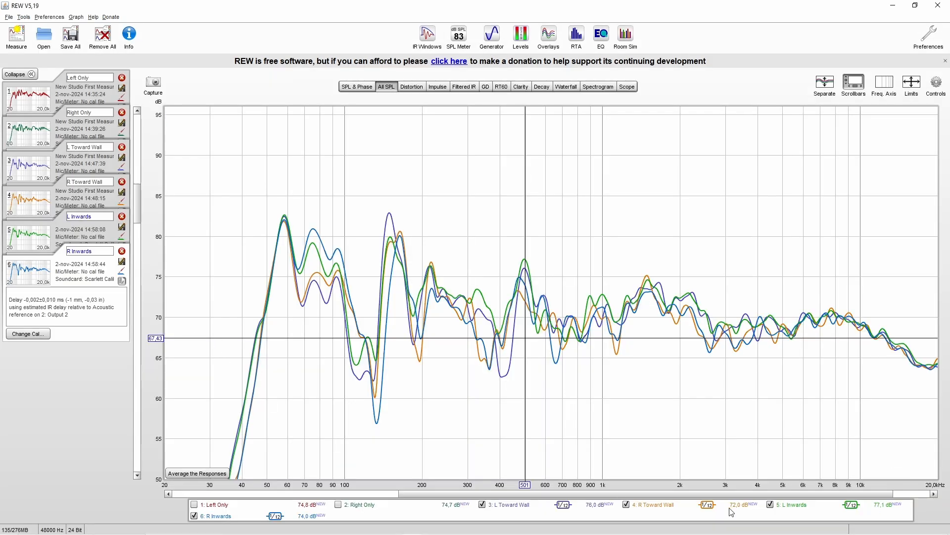
Step: Isolate the L Inwards trace and compare it with the L Toward Wall and Left Only traces in the All SPL graph
left_click(490, 509)
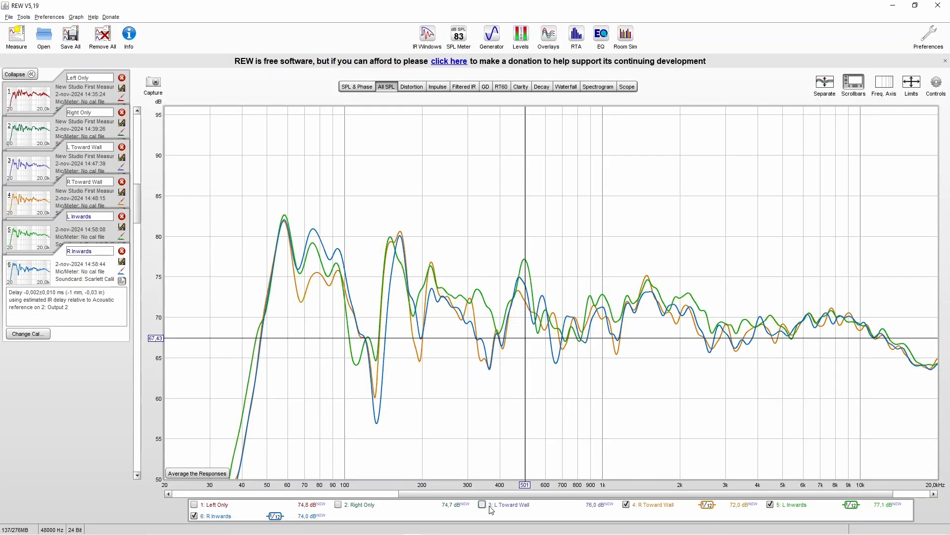
left_click(626, 504)
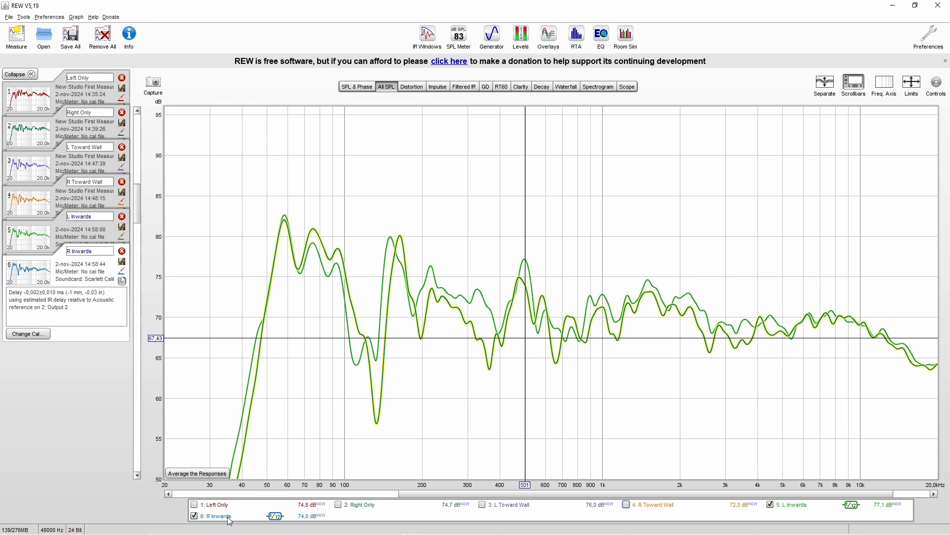
left_click(194, 516)
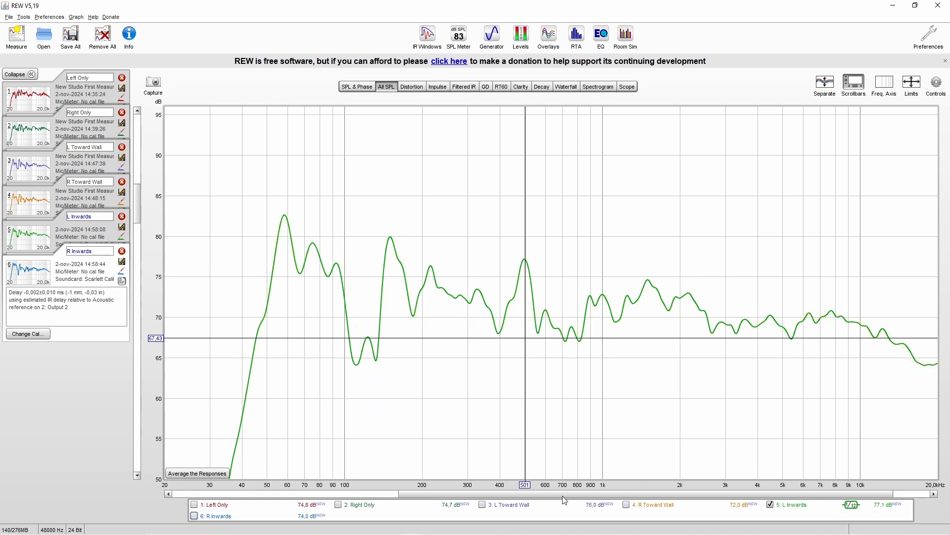
left_click(522, 505)
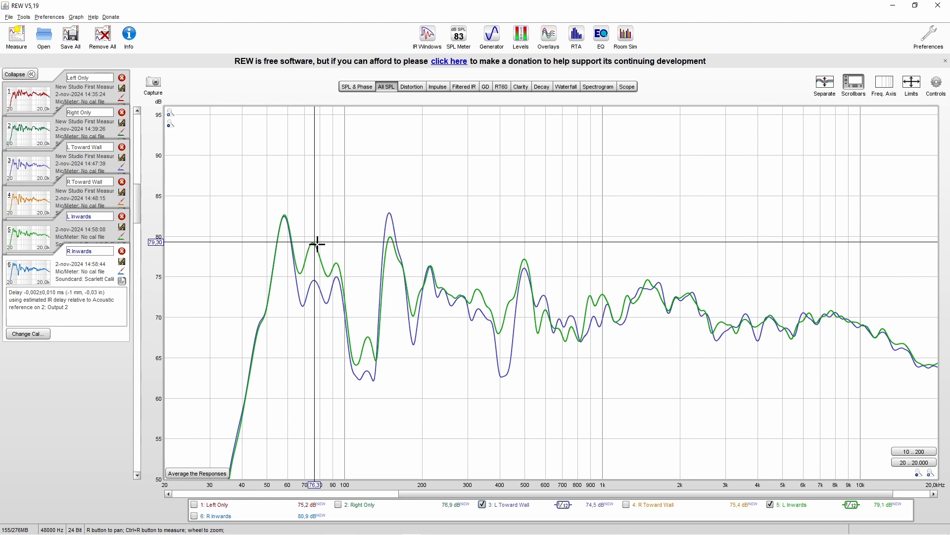
left_click_drag(384, 242, 395, 294)
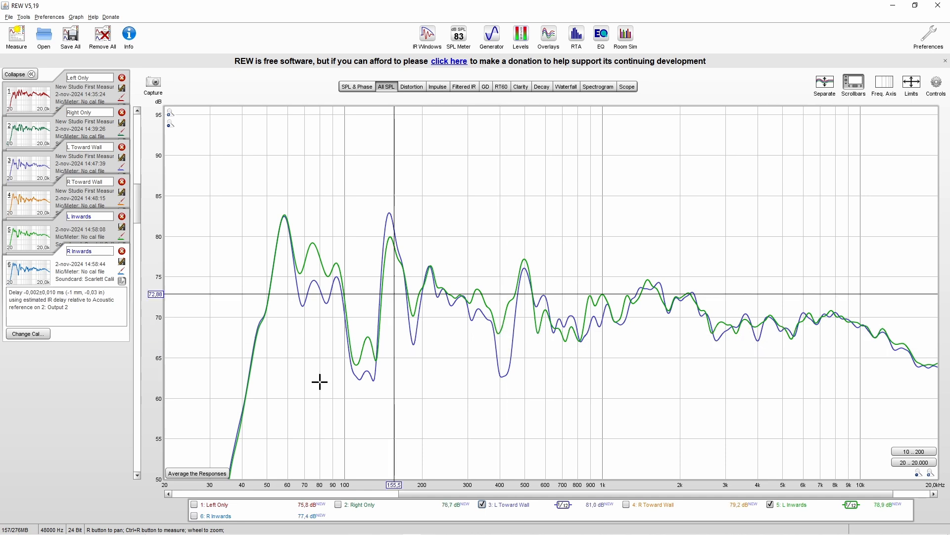
left_click(212, 505)
left_click_drag(359, 294, 502, 320)
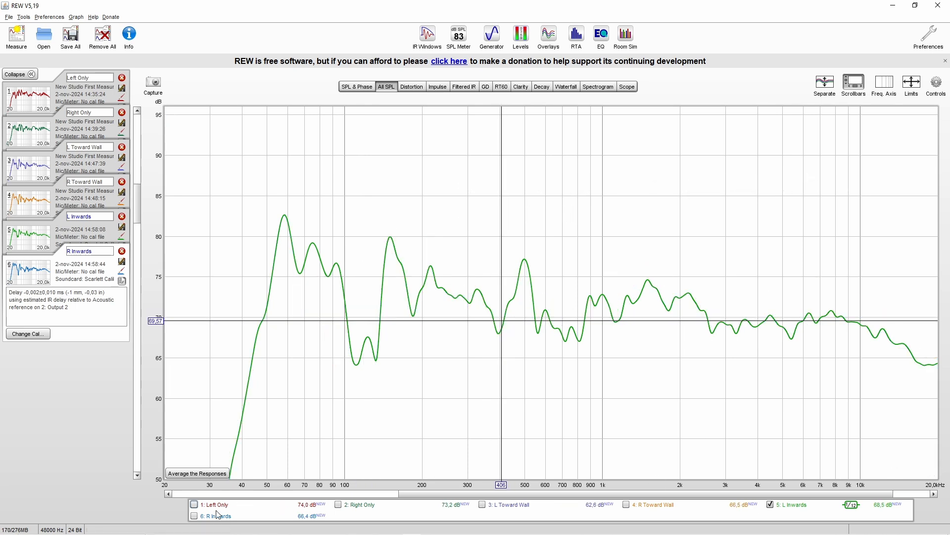
Step: Compare R Inwards with R Toward Wall and Right Only, examining the dip near 132 Hz, then hide the compared right-speaker traces
left_click(194, 516)
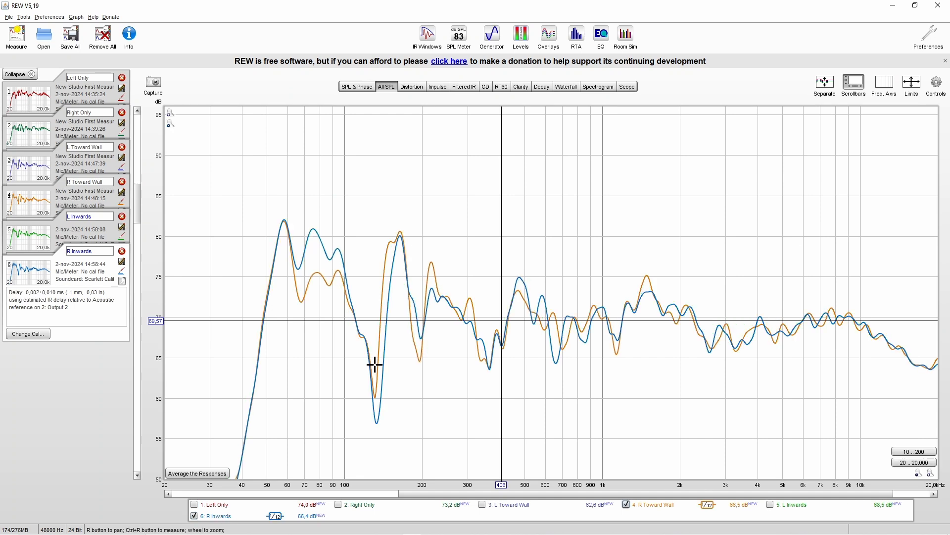
mouse_move(371, 365)
left_mouse_down()
mouse_move(374, 318)
mouse_move(372, 354)
left_mouse_up()
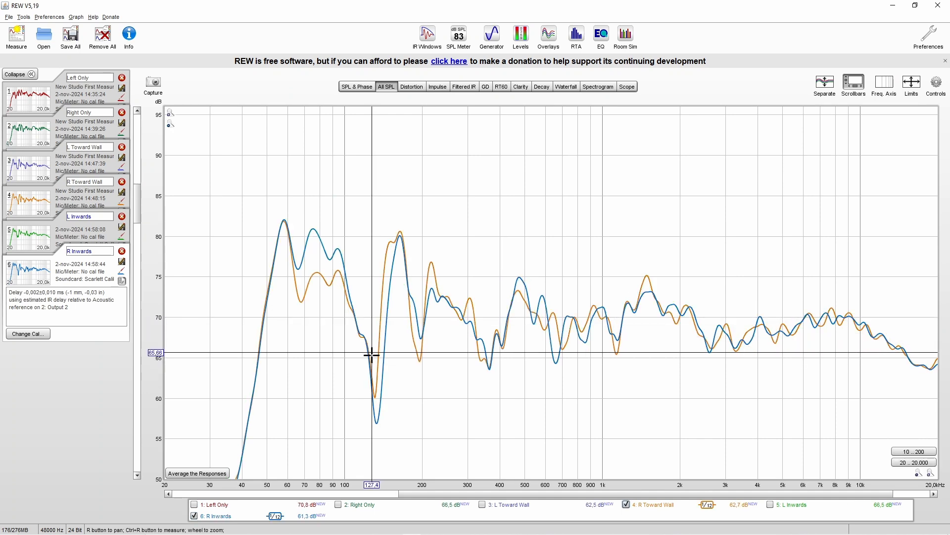
left_click(349, 505)
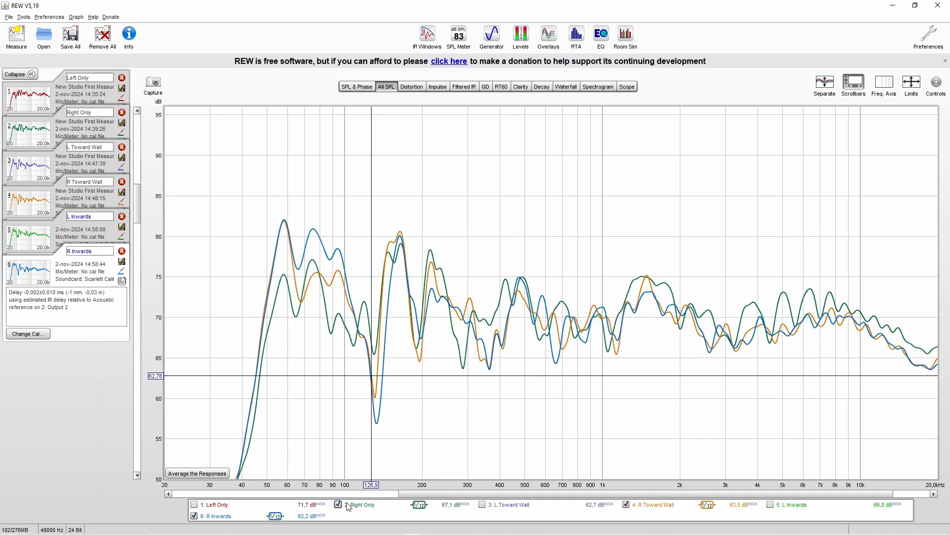
left_click(376, 350)
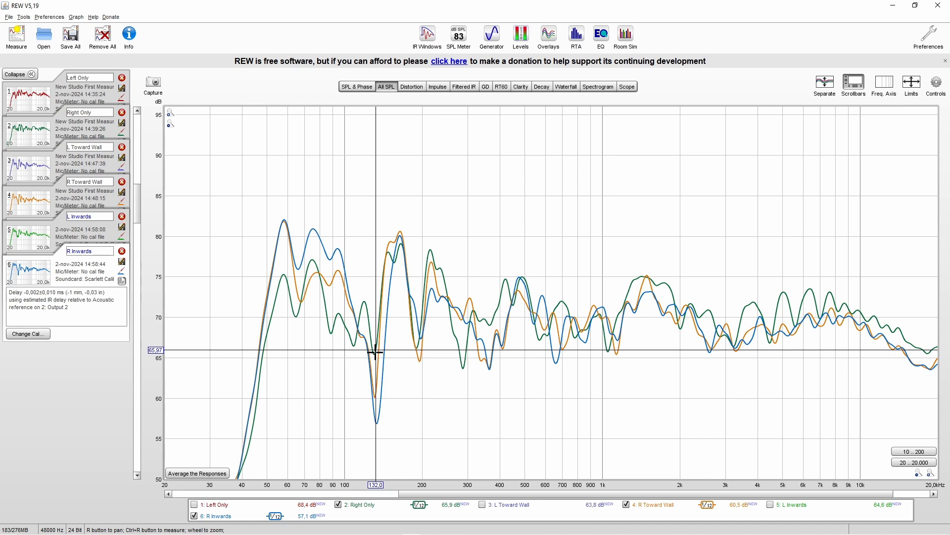
left_click(338, 505)
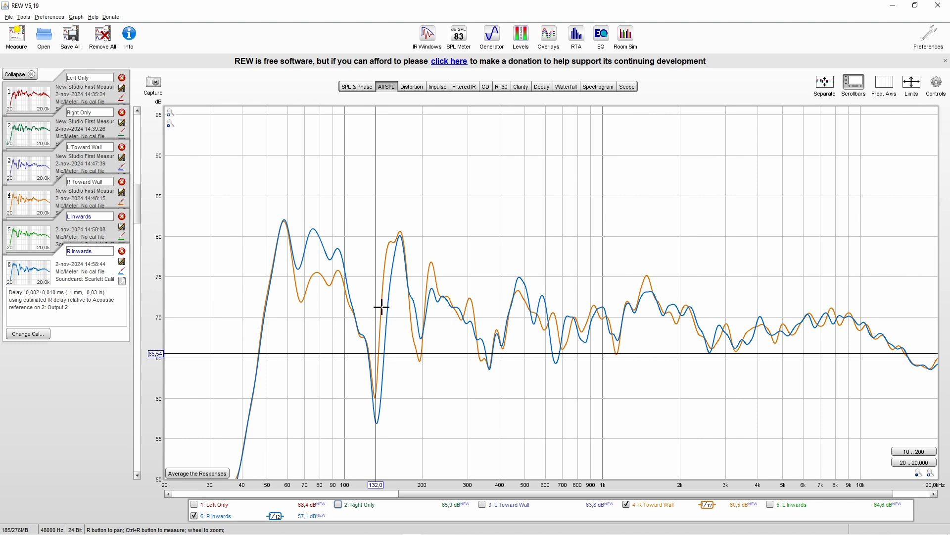
left_click_drag(339, 268, 246, 277)
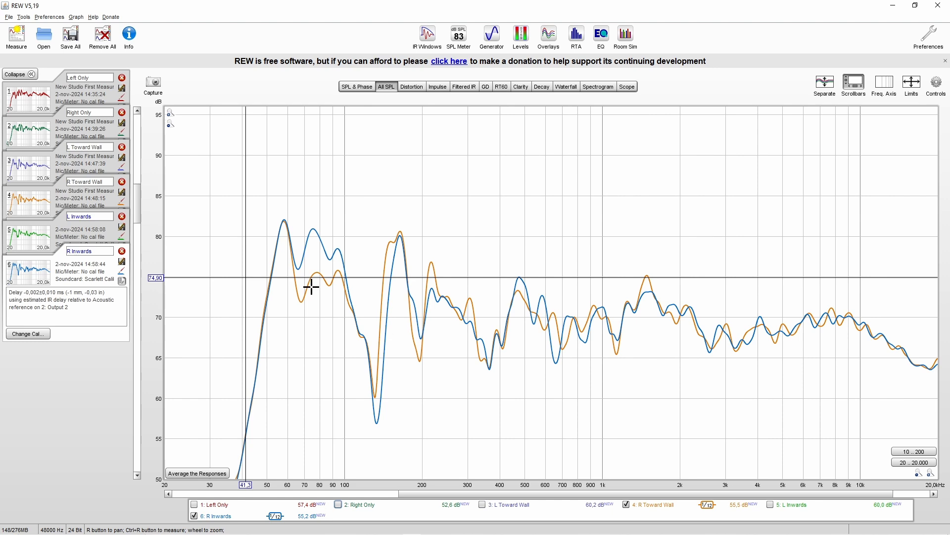
left_click(194, 516)
left_click(671, 506)
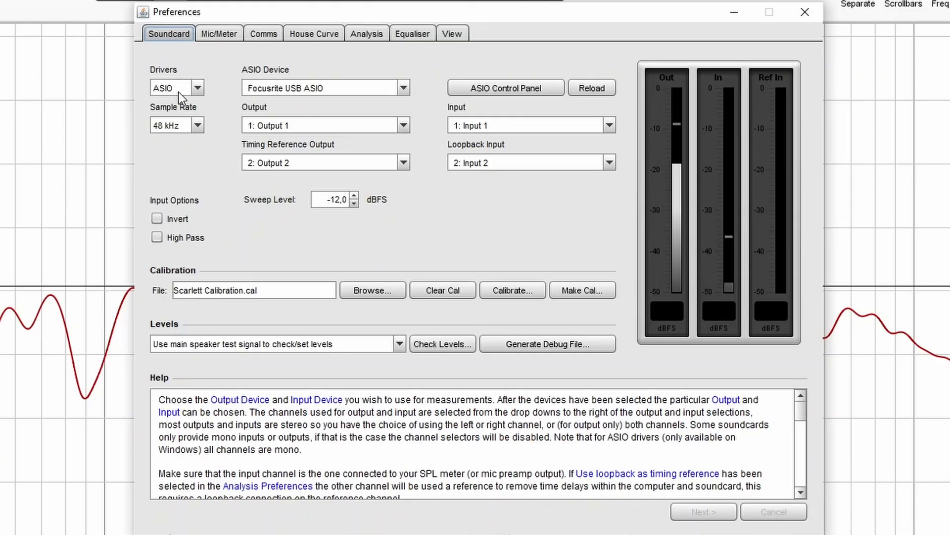
Step: Switch the soundcard driver to Java and output through Luidsprekers (Focusrite USB Audio) on channels L+R
left_click(198, 88)
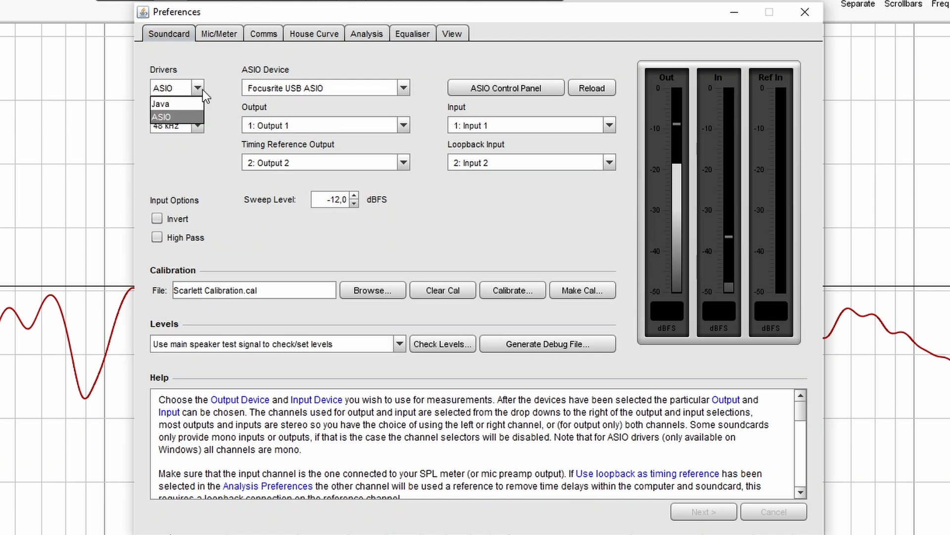
left_click(190, 103)
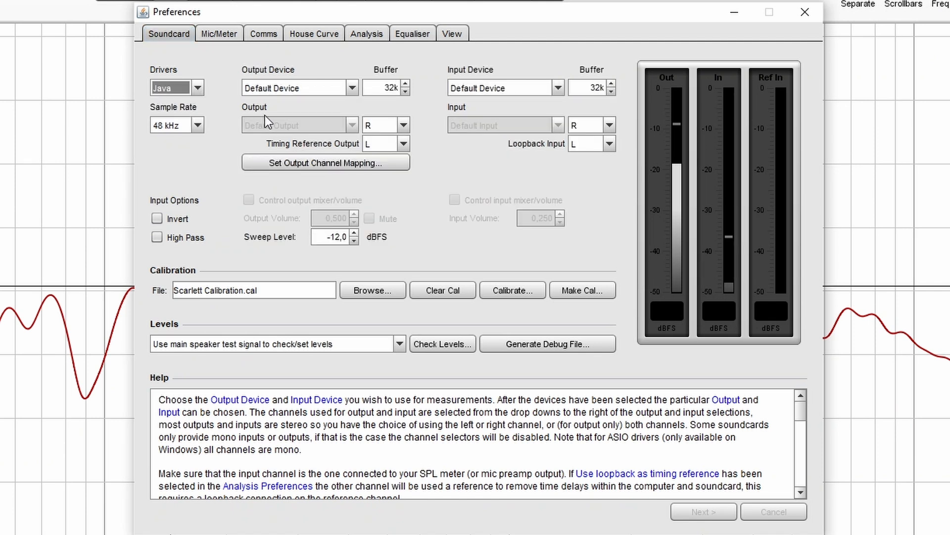
left_click(322, 89)
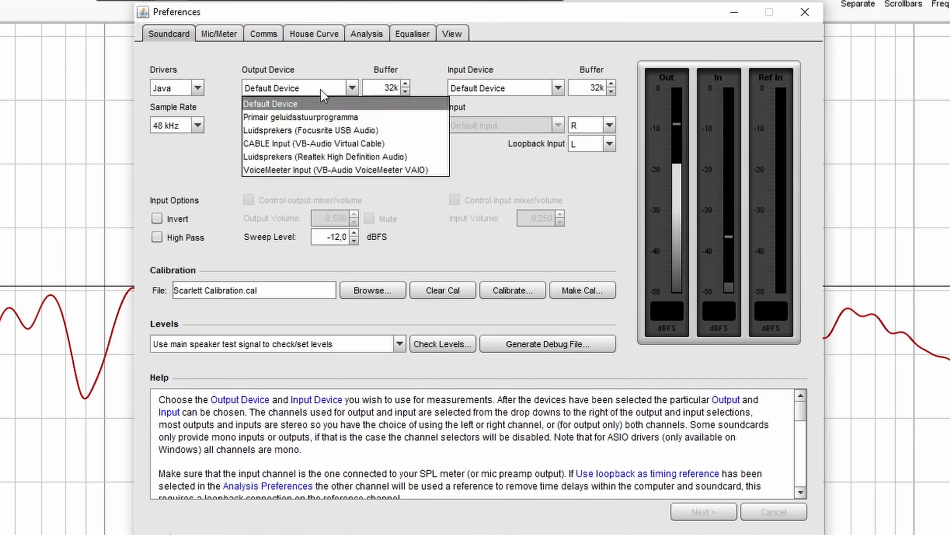
left_click(346, 131)
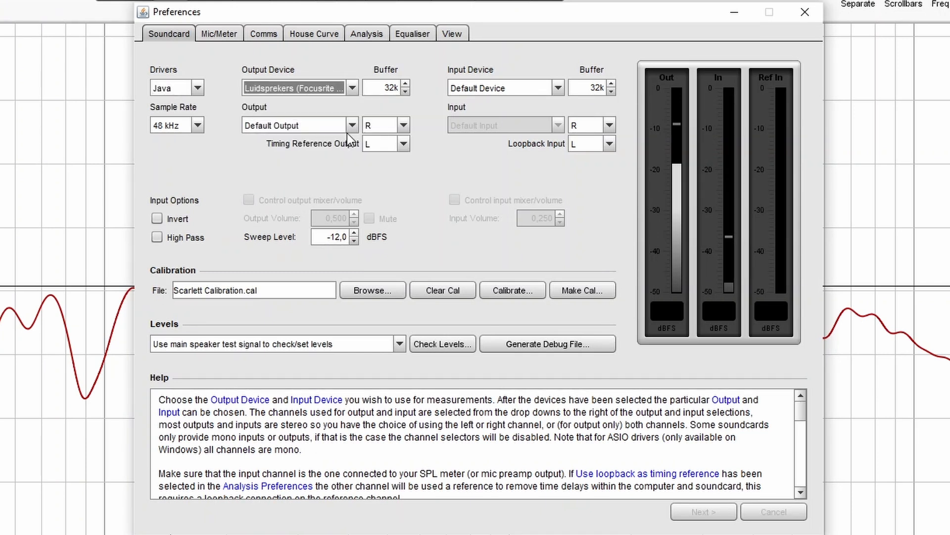
left_click(367, 121)
left_click(372, 168)
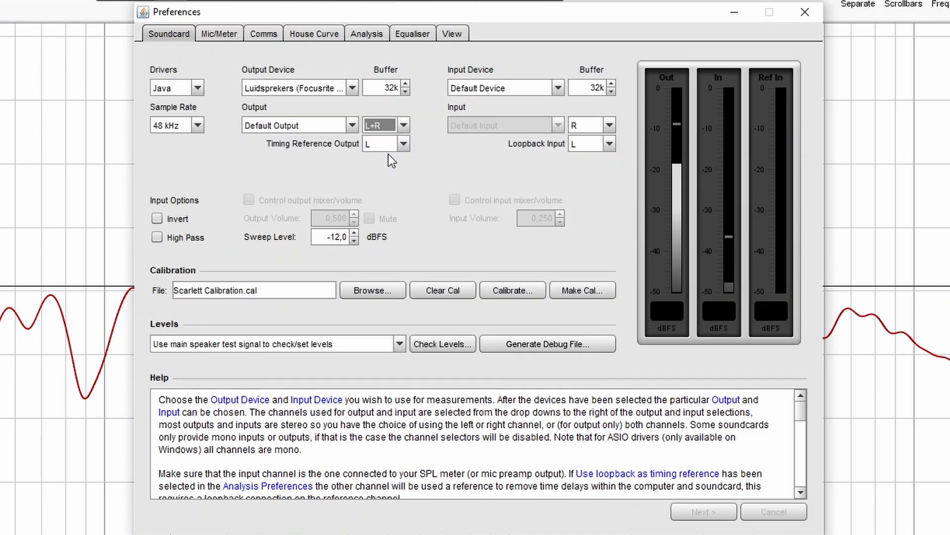
Step: Set the input device to Analogue 1 + 2 (Focusrite USB Audio), keep using Scarlett Calibration.cal, and choose the input channel
left_click(542, 88)
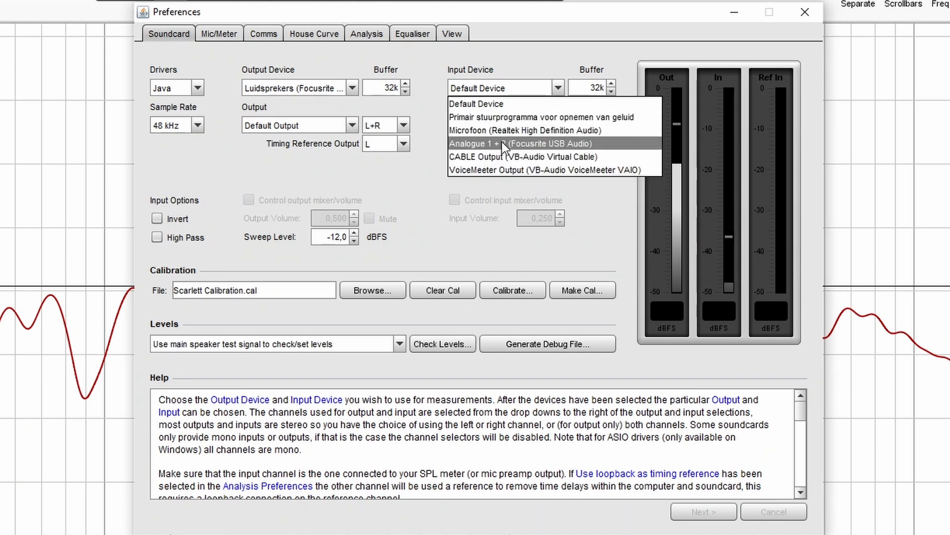
left_click(553, 143)
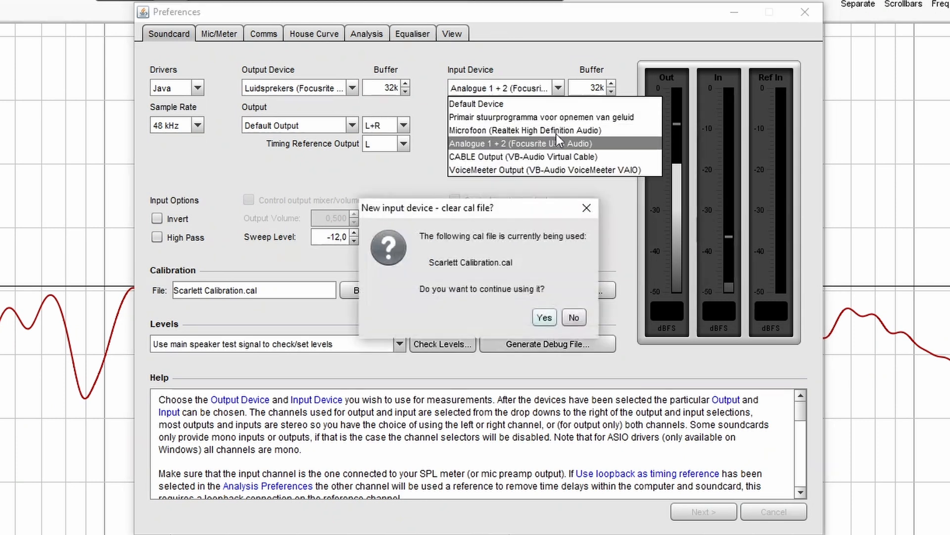
left_click(545, 319)
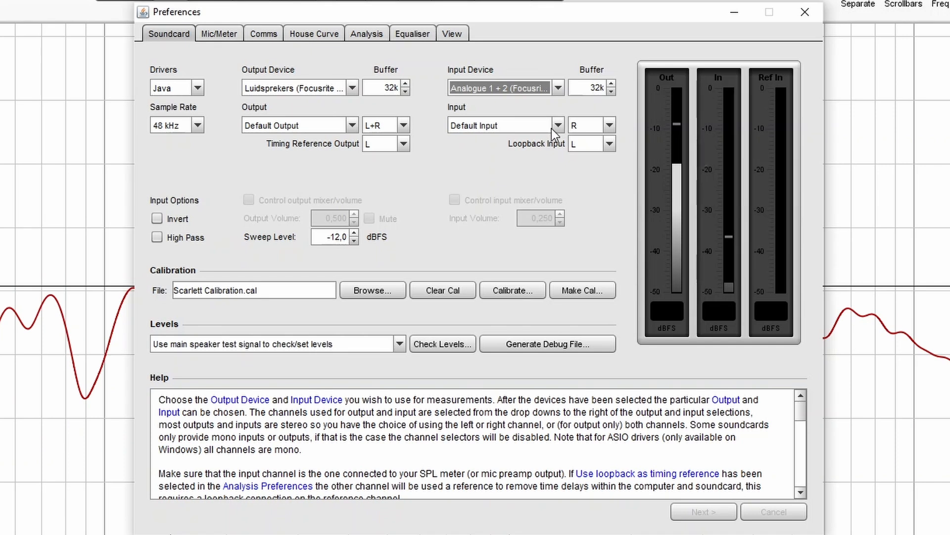
left_click(552, 128)
left_click(576, 111)
left_click(608, 126)
left_click(593, 142)
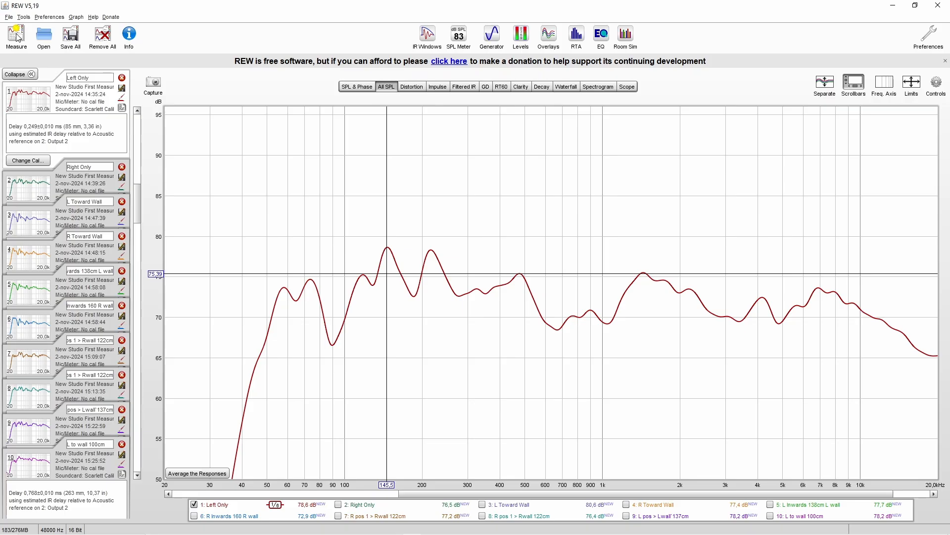
Step: Run the L + R pos 1 measurement with both speakers and hide the Left Only trace in the All SPL graph
left_click(16, 37)
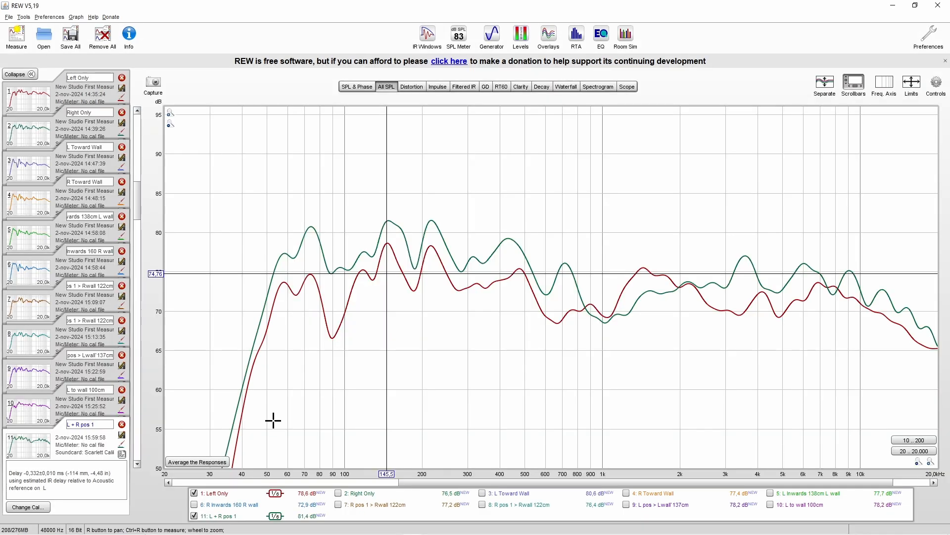
left_click(194, 494)
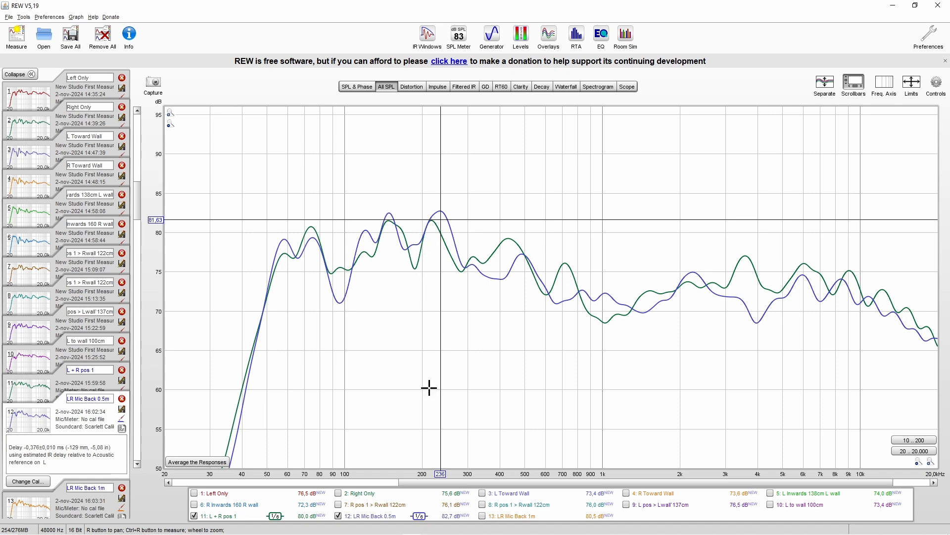
Step: Compare the L + R pos 1 trace with LR Mic Back 1m and LR Mic Back 0.5m, ending with the 0.5m trace shown
left_click(490, 515)
left_click(422, 519)
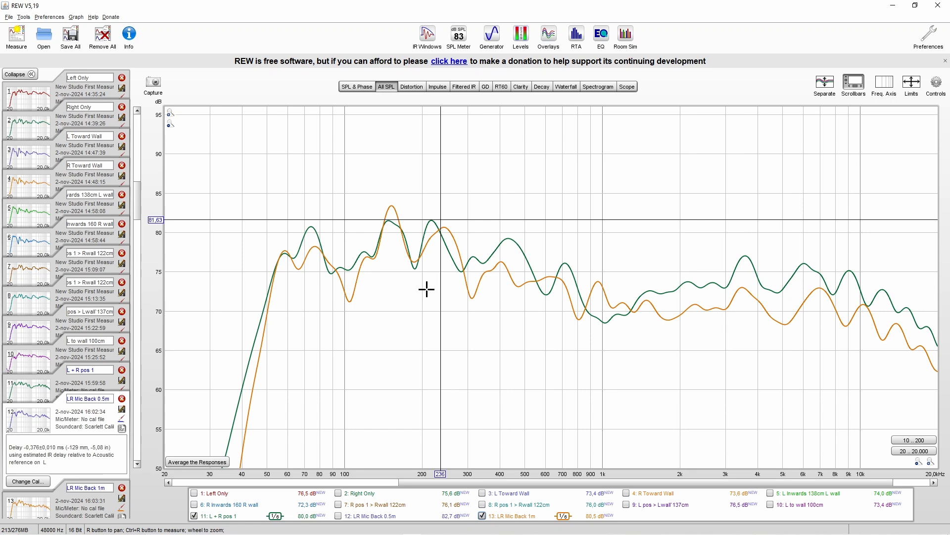
left_click(483, 516)
left_click(364, 516)
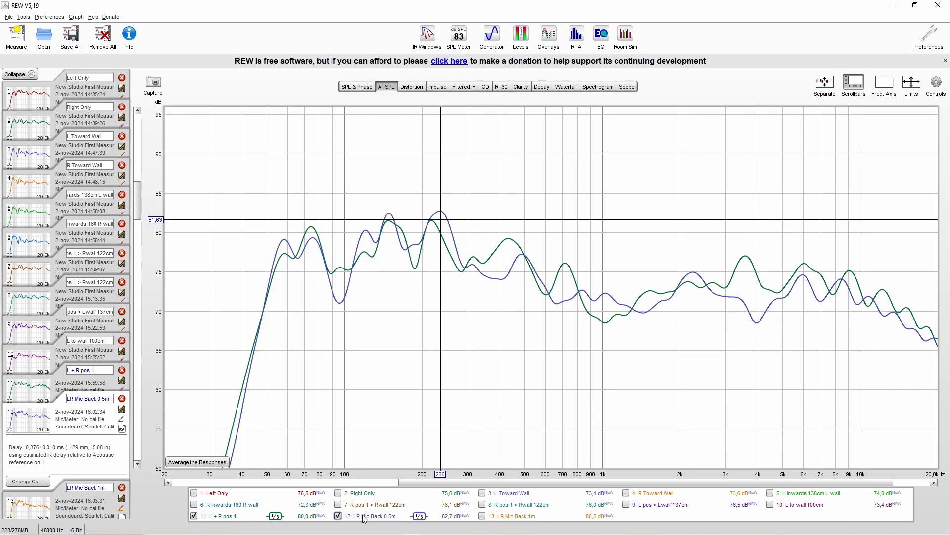
Step: Hide the LR Mic Back 0.5m trace and briefly overlay LR Mic Back 1m, leaving only L + R pos 1 displayed
left_click(371, 517)
left_click(501, 515)
left_click(501, 515)
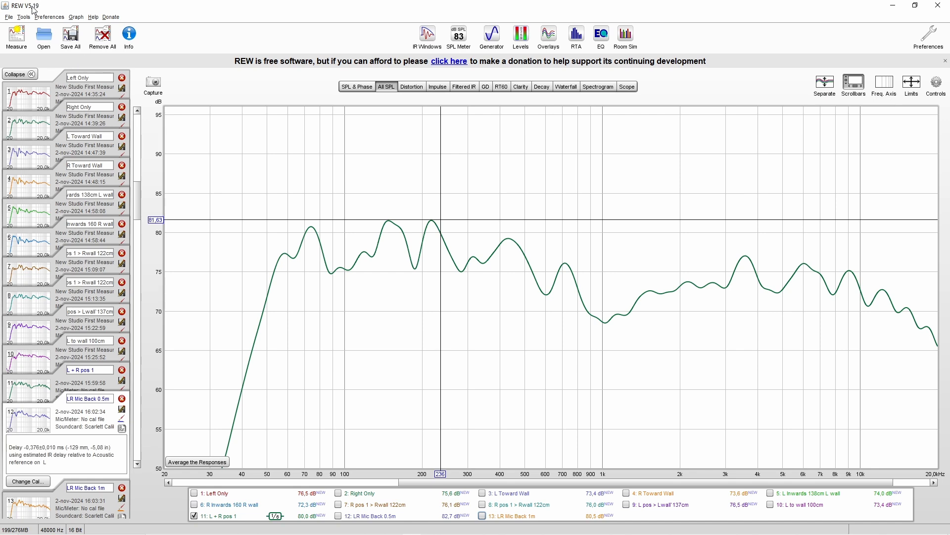
Step: Run the LR Rear Wall measurement and compare its trace with L + R pos 1 around 102 Hz and 57 Hz
left_click(17, 37)
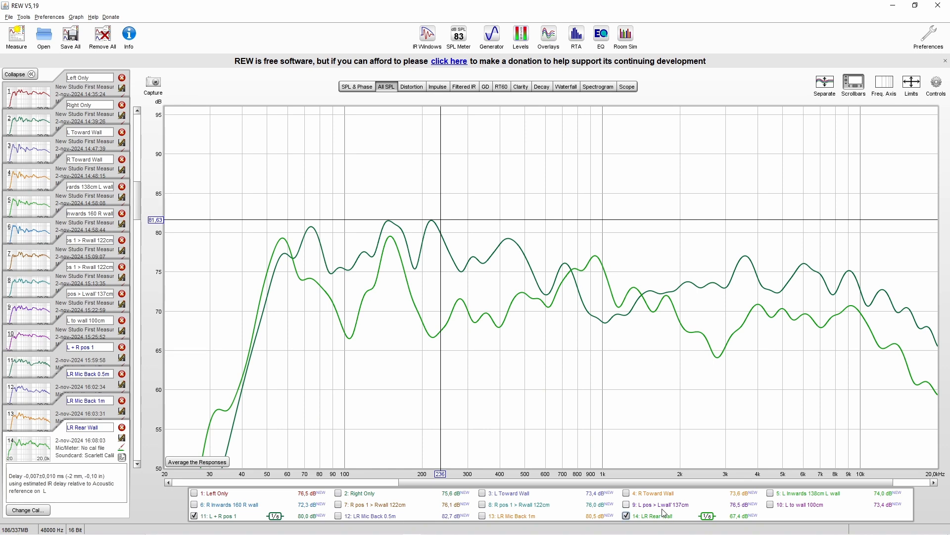
left_click(347, 306)
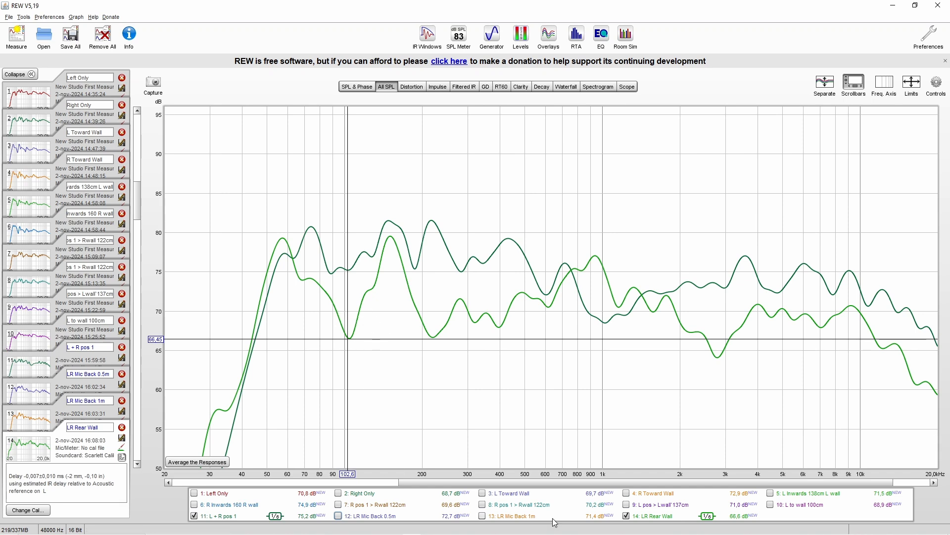
left_click(627, 515)
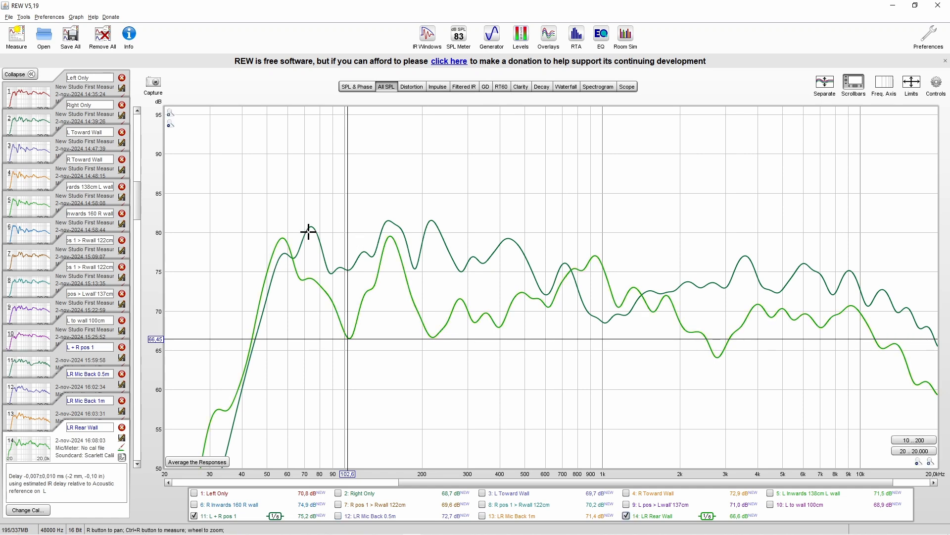
left_click(282, 241)
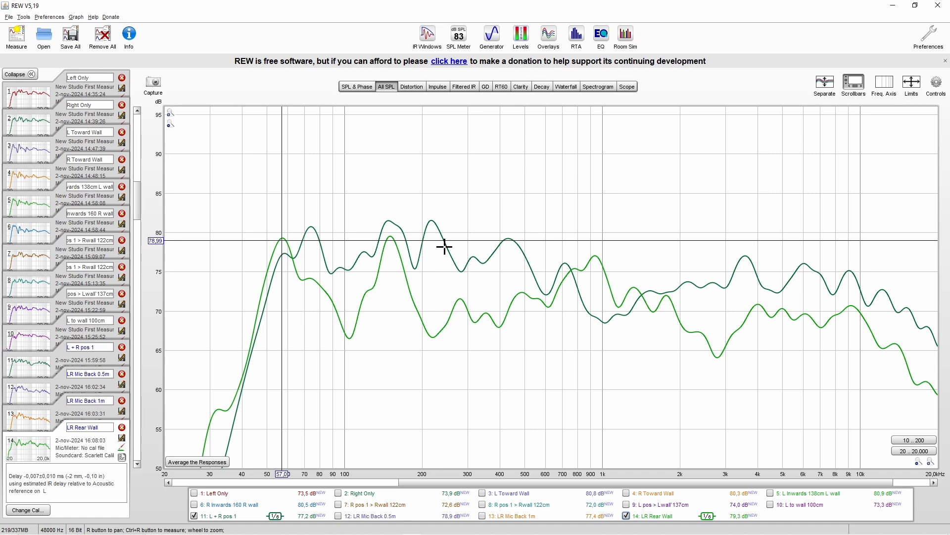
Step: Generate the waterfall for LR Rear Wall and set its frequency range to 10–200 Hz, leaving the axis limits unedited
left_click(566, 87)
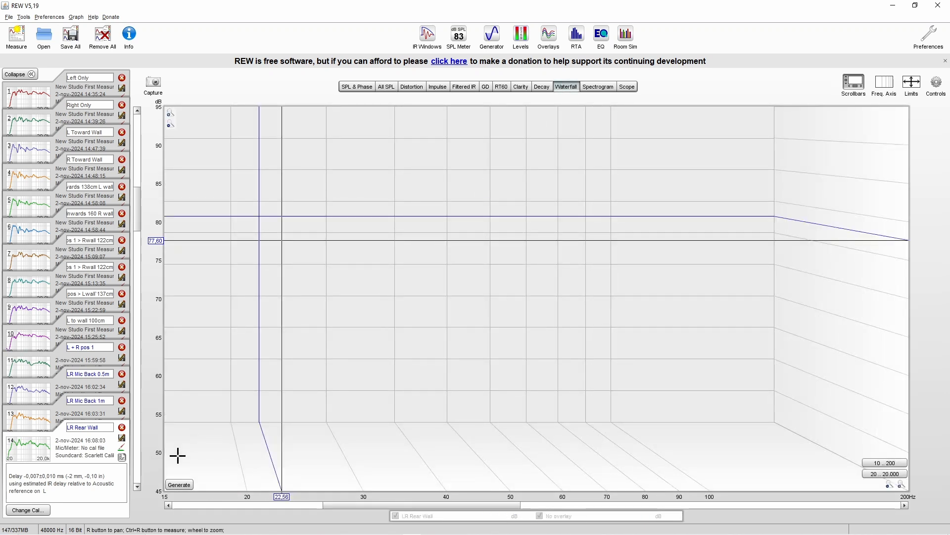
left_click(184, 486)
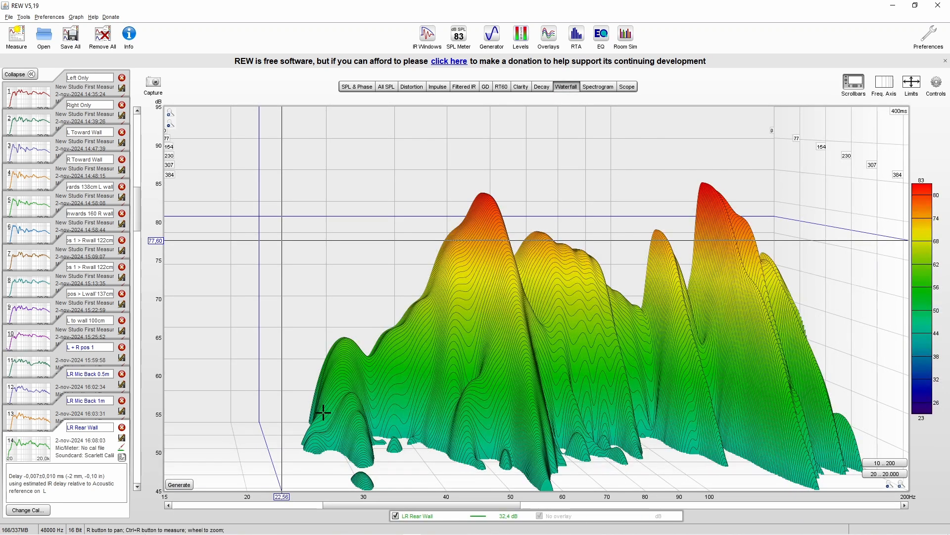
left_click(885, 456)
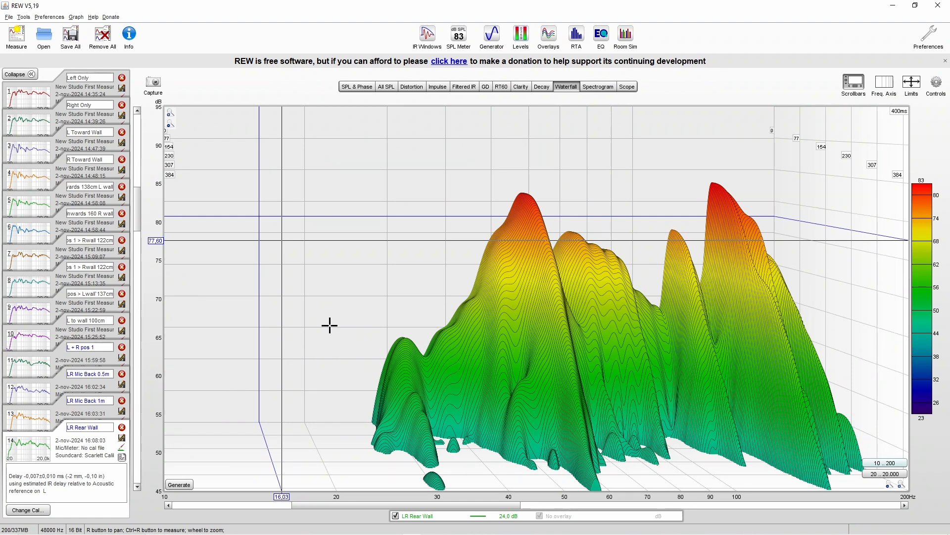
left_click(912, 83)
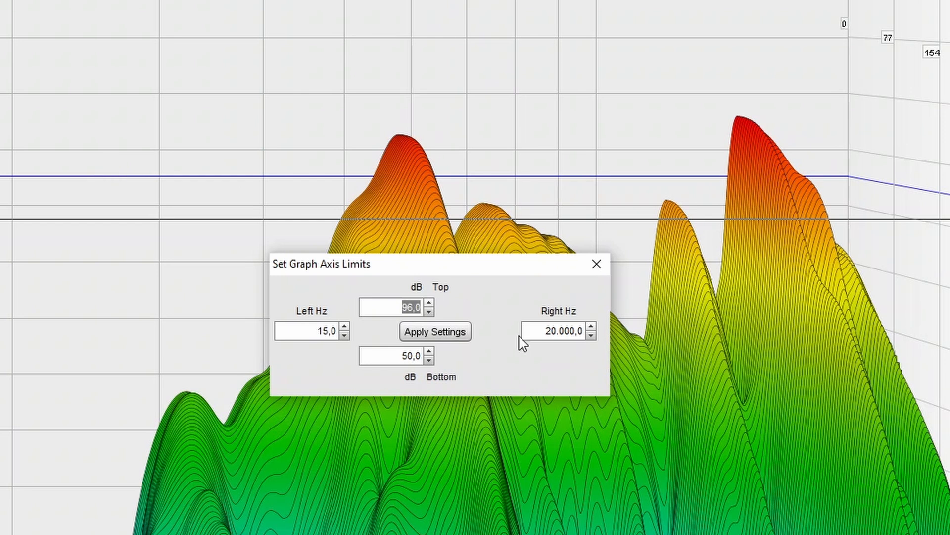
left_click(596, 265)
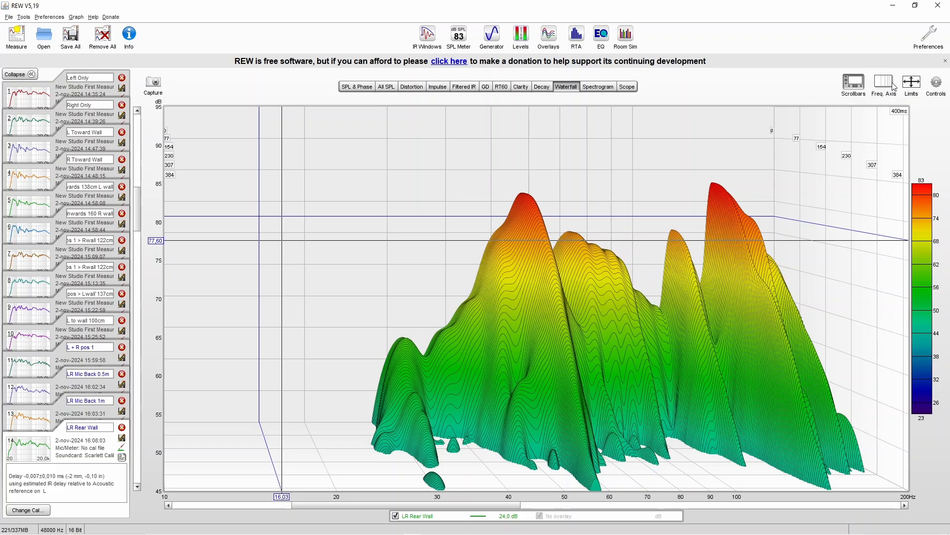
Step: Set the waterfall time range to 600 ms and place the cursor near 16 Hz on the LR Rear Wall plot
left_click(936, 83)
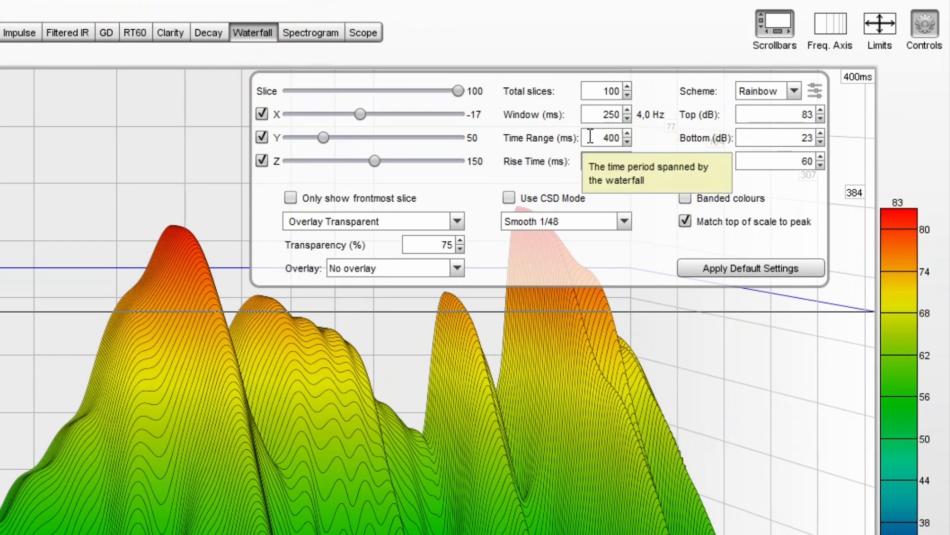
double_click(591, 137)
type("`5000")
key("BackSpace")
key("BackSpace")
key("BackSpace")
key("BackSpace")
key("BackSpace")
type("6")
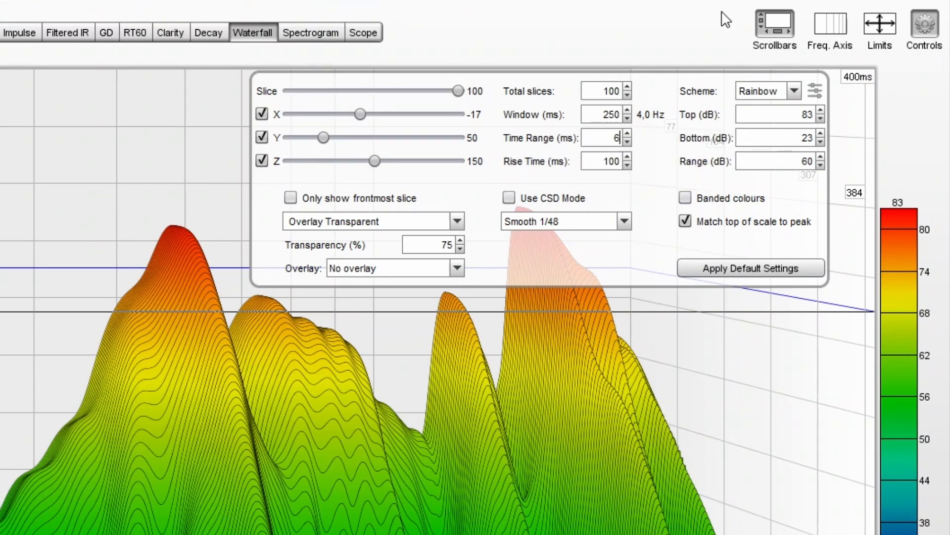
type("00")
key("Return")
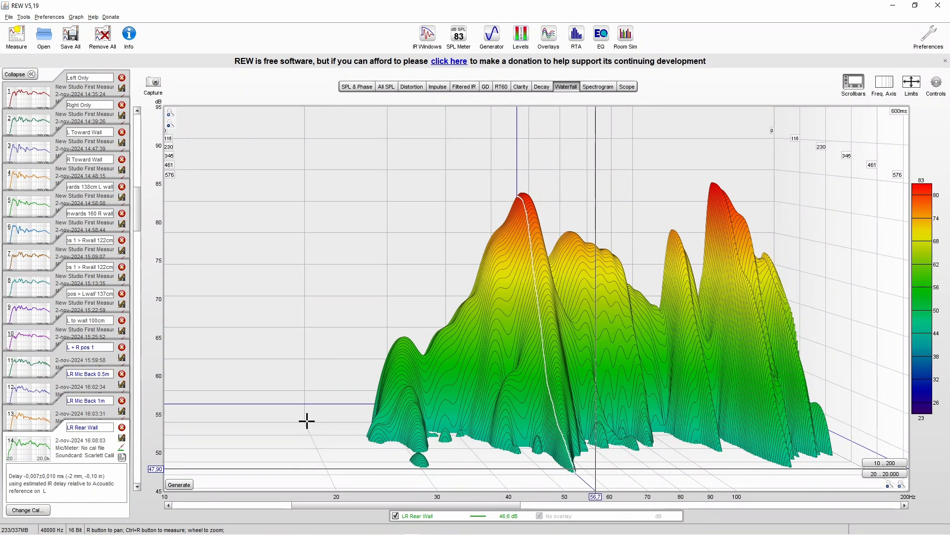
left_click(279, 423)
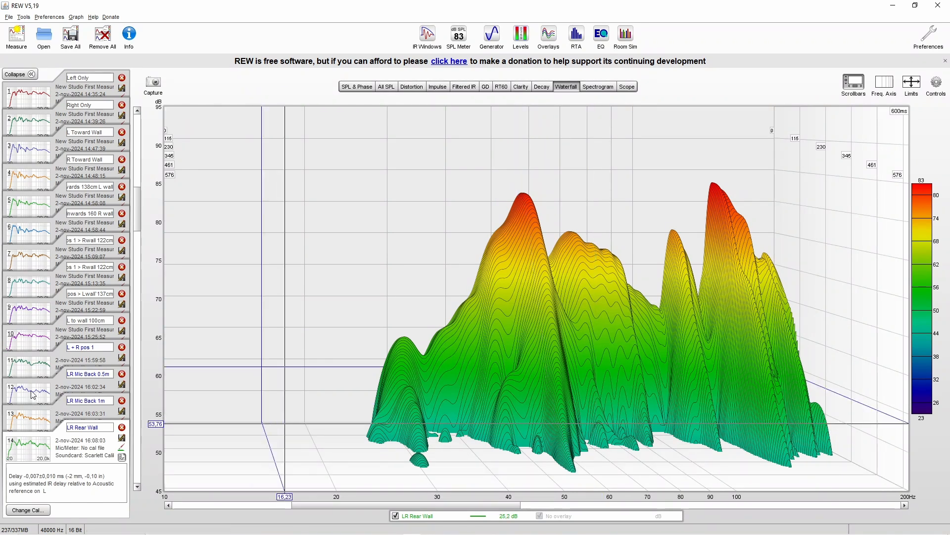
Step: Generate the waterfall for the L + R pos 1 measurement and inspect its decay up to about 91 Hz
left_click(38, 362)
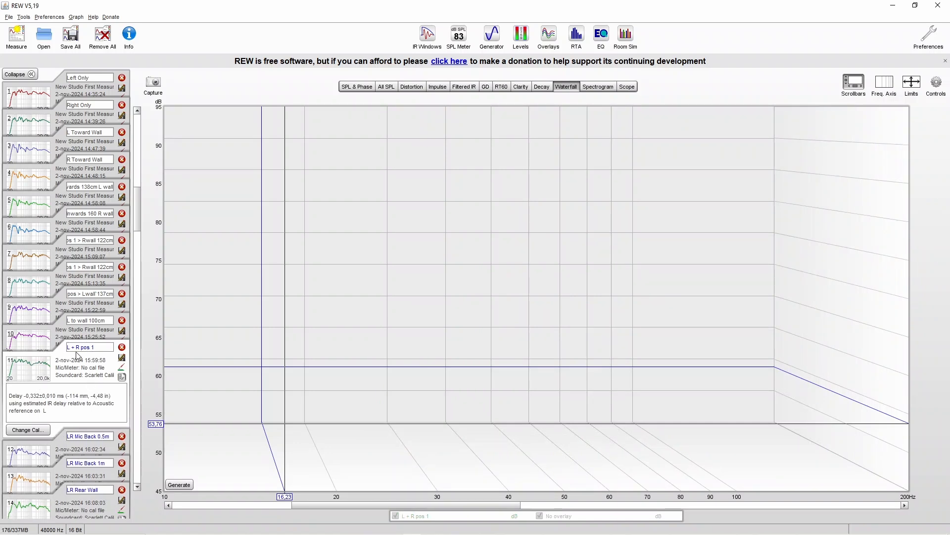
left_click(179, 484)
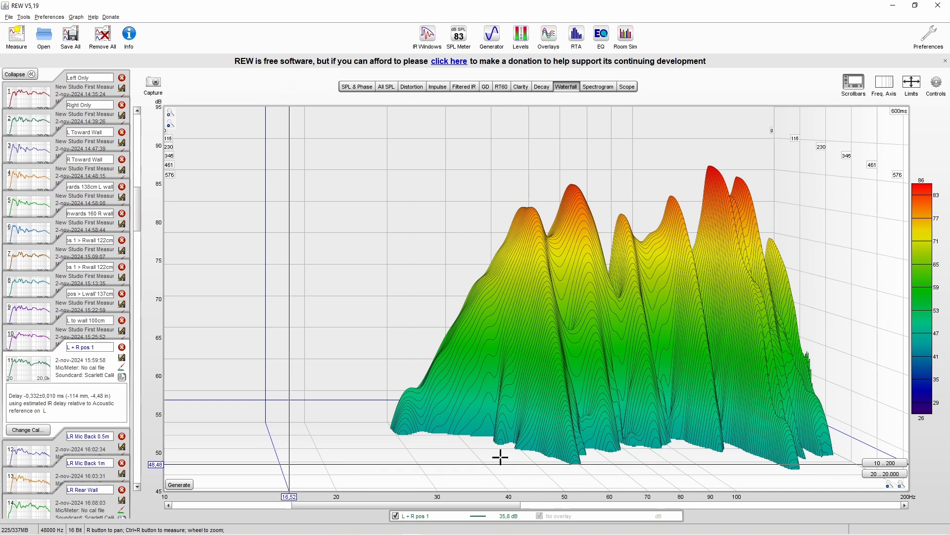
left_click(738, 462)
left_click_drag(738, 462, 712, 390)
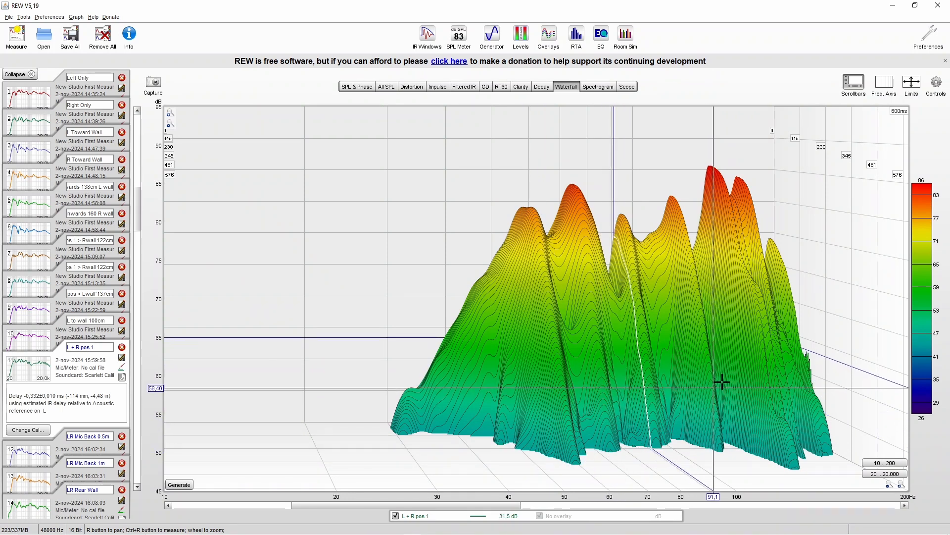
Step: Generate the Decay graph for L + R pos 1 and switch to the Spectrogram view
left_click(537, 89)
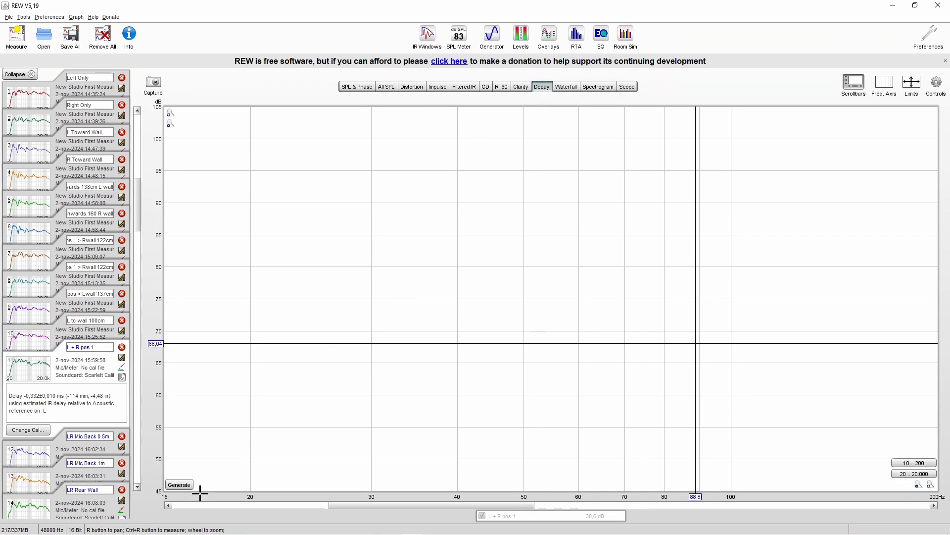
left_click(182, 485)
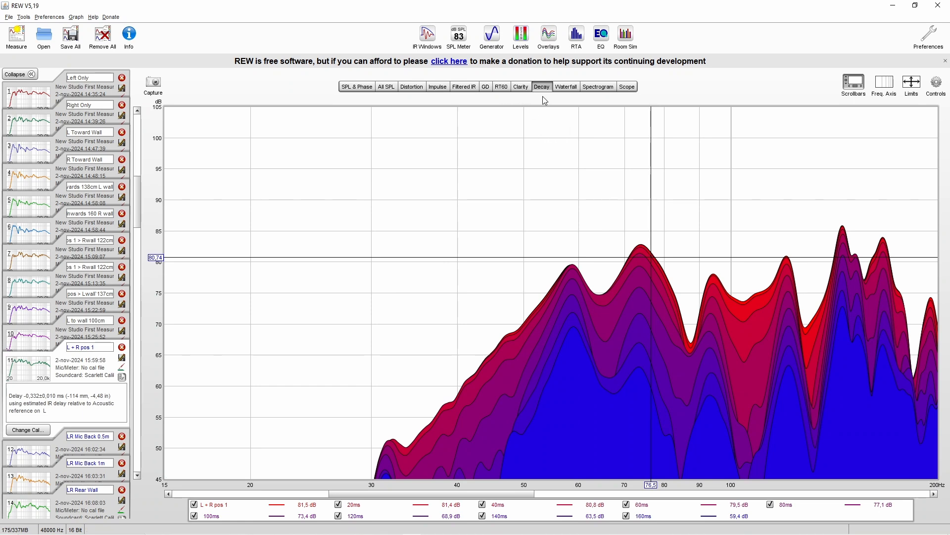
left_click(598, 86)
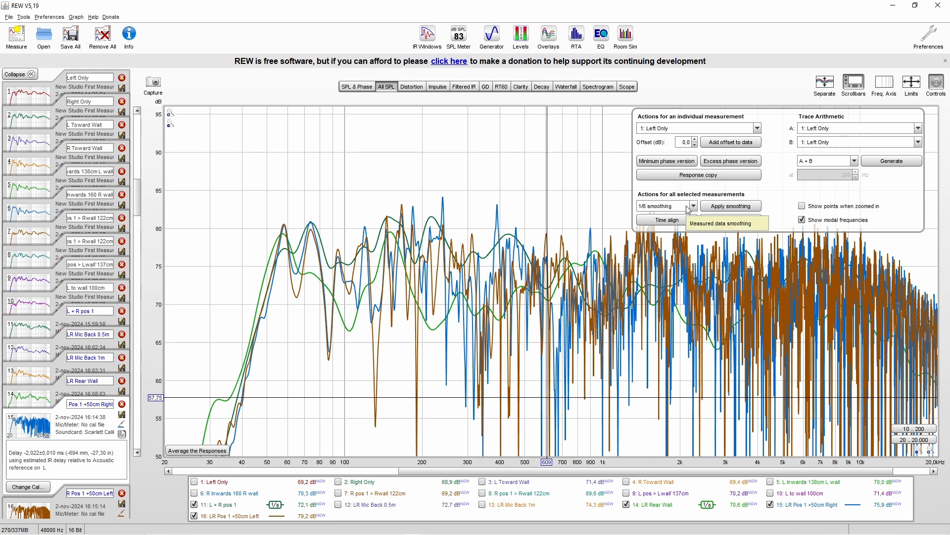
Step: Apply 1/6 smoothing to the selected traces and toggle LR Pos 1 +50cm Right to compare it with L + R pos 1
left_click(731, 206)
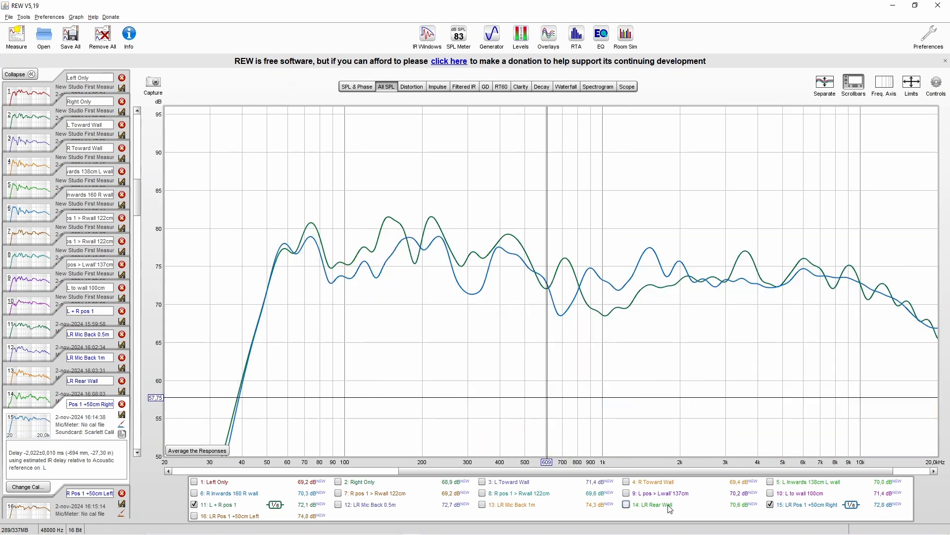
left_click(770, 505)
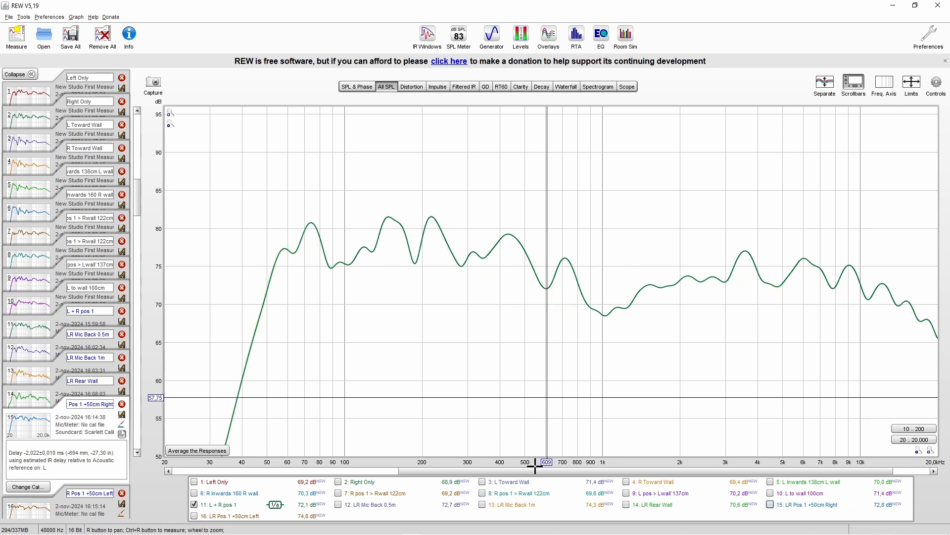
left_click(788, 506)
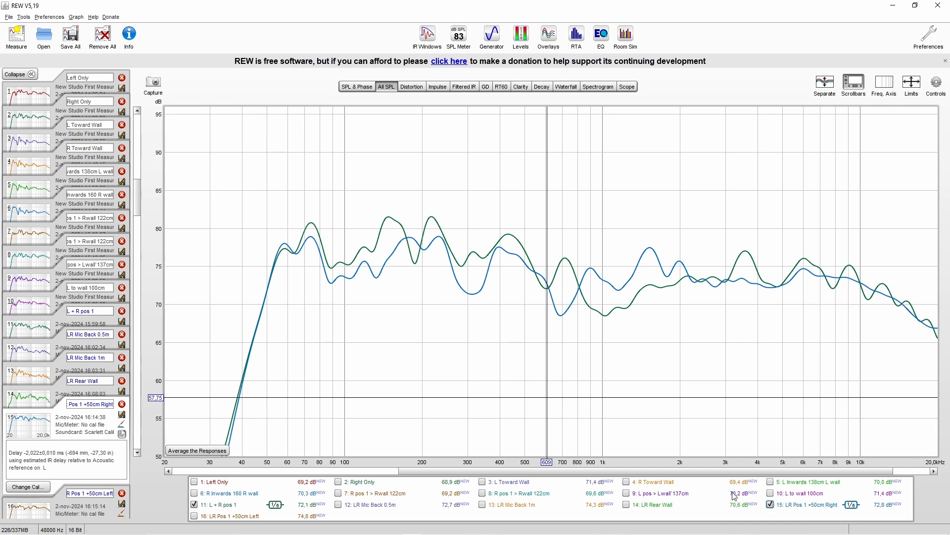
Step: Replace LR Pos 1 +50cm Right with LR Pos 1 +50cm Left and examine the traces between about 350 and 820 Hz
left_click(770, 504)
left_click(194, 516)
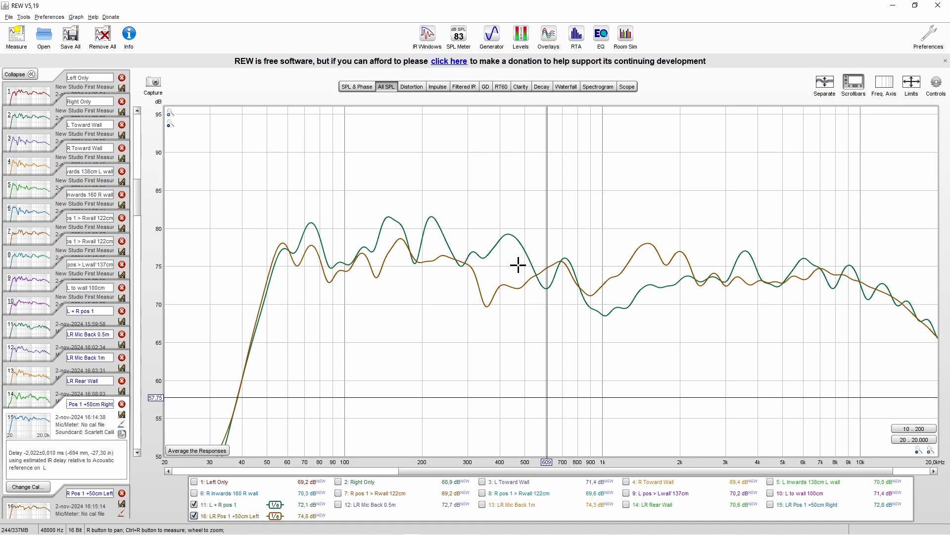
left_click(486, 290)
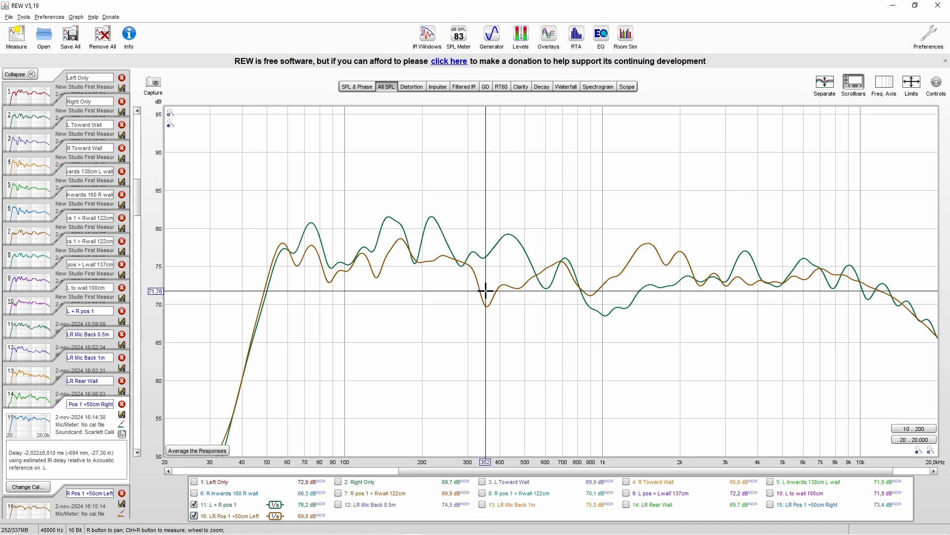
left_click_drag(486, 290, 580, 271)
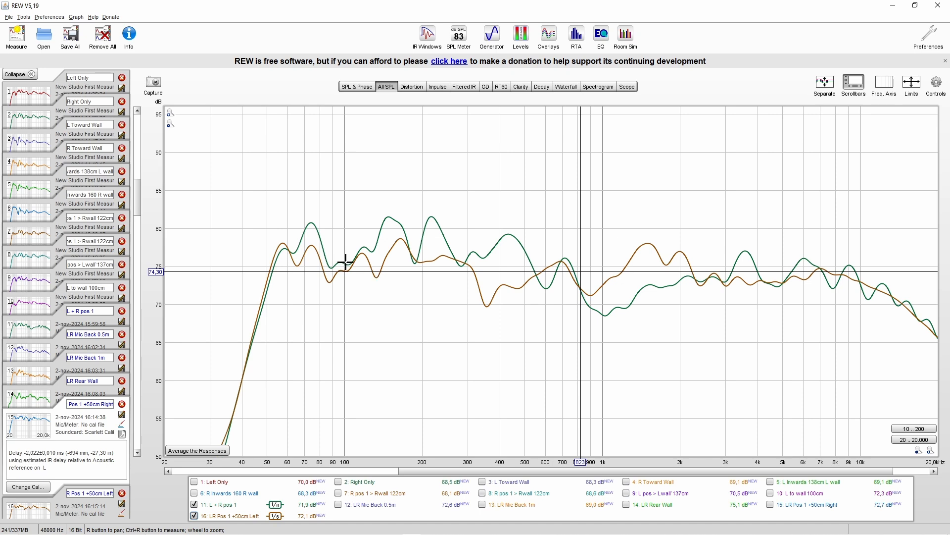
Step: Apply Psychoacoustic smoothing to the L + R pos 1 and LR Pos 1 +50cm Left traces
left_click(940, 86)
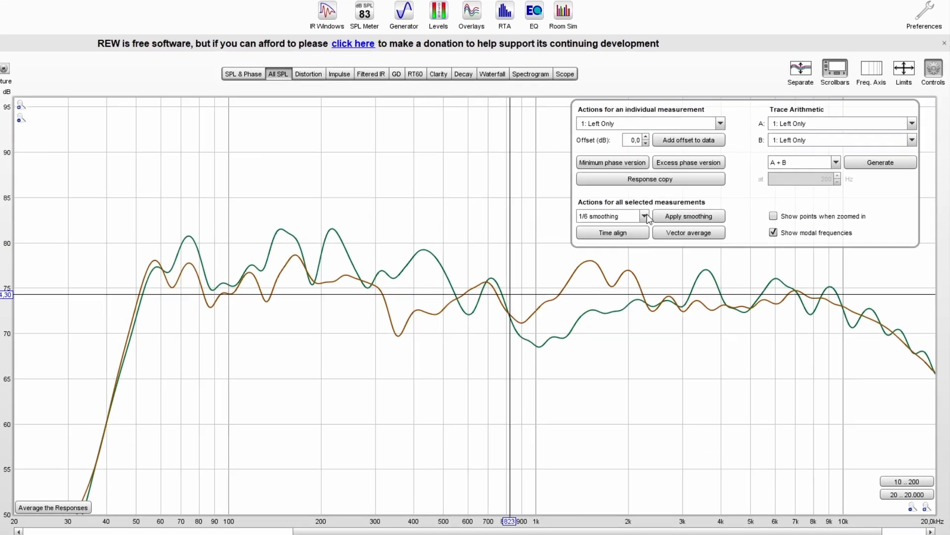
left_click(694, 206)
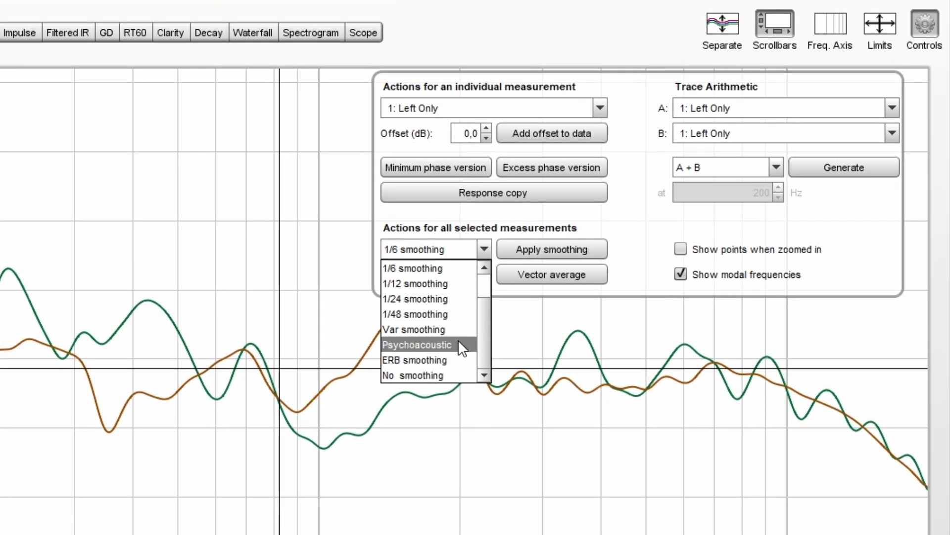
left_click(459, 345)
left_click(537, 249)
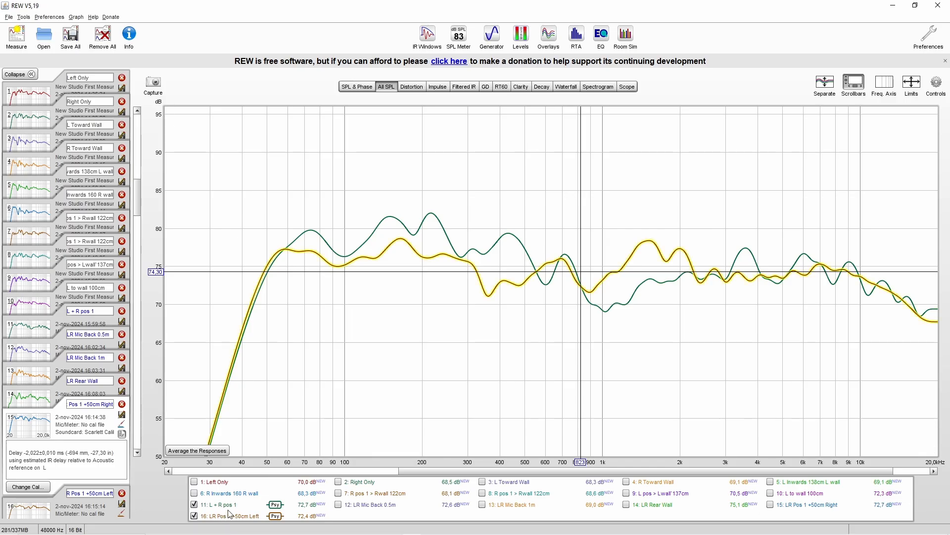
Step: Toggle LR Pos 1 +50cm Left off and on against L + R pos 1, then leave only the +50cm Left trace displayed
left_click(245, 516)
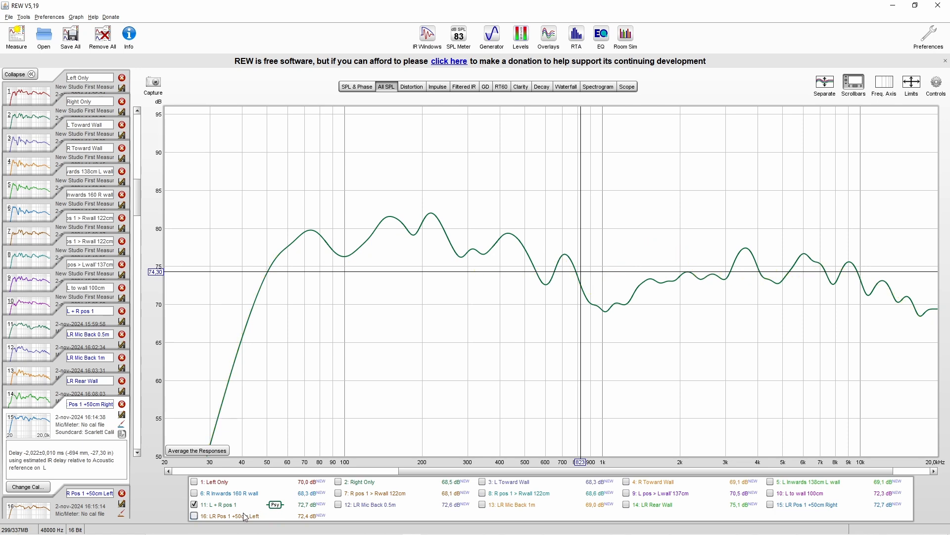
left_click(245, 516)
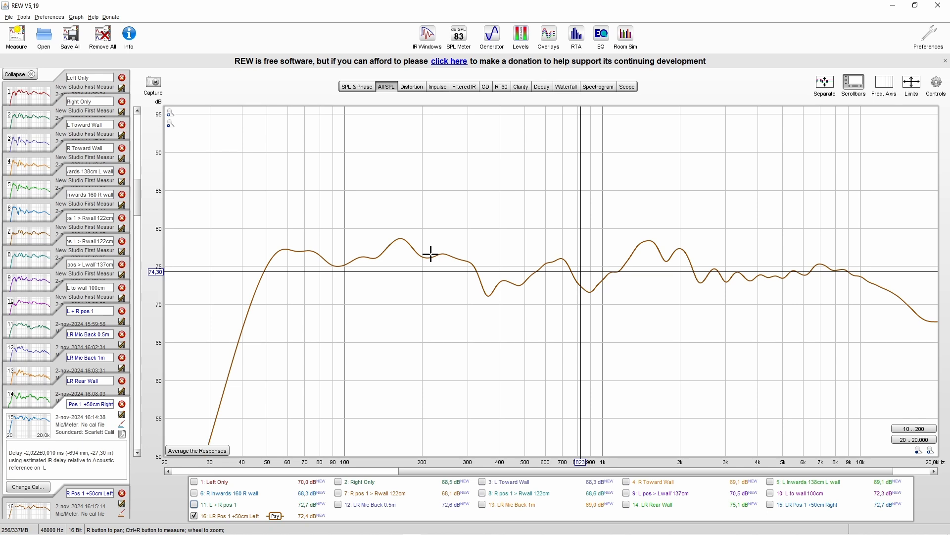
Step: Lower the top dB limit of the All SPL graph to 90 and adjust its bottom dB limit
mouse_move(138, 187)
left_mouse_down()
mouse_move(138, 200)
mouse_move(132, 182)
left_mouse_up()
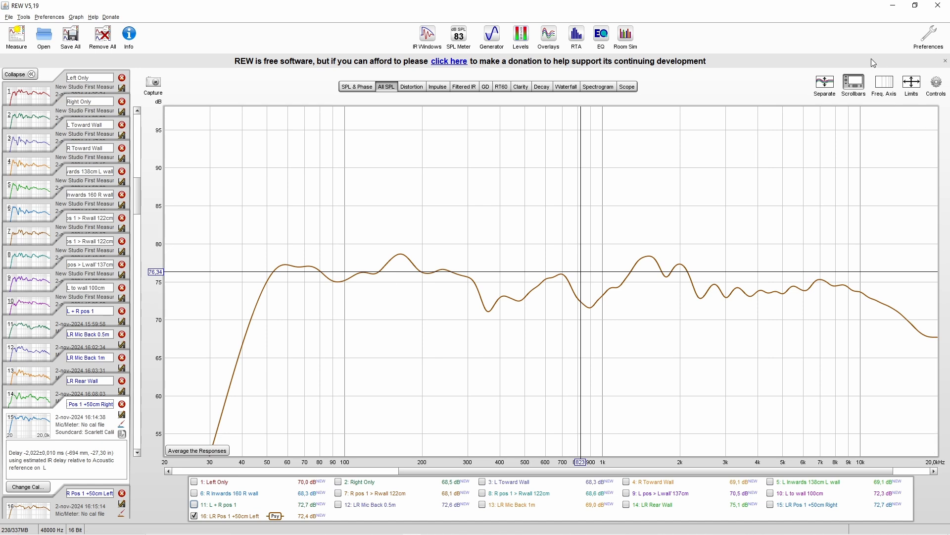
left_click(911, 84)
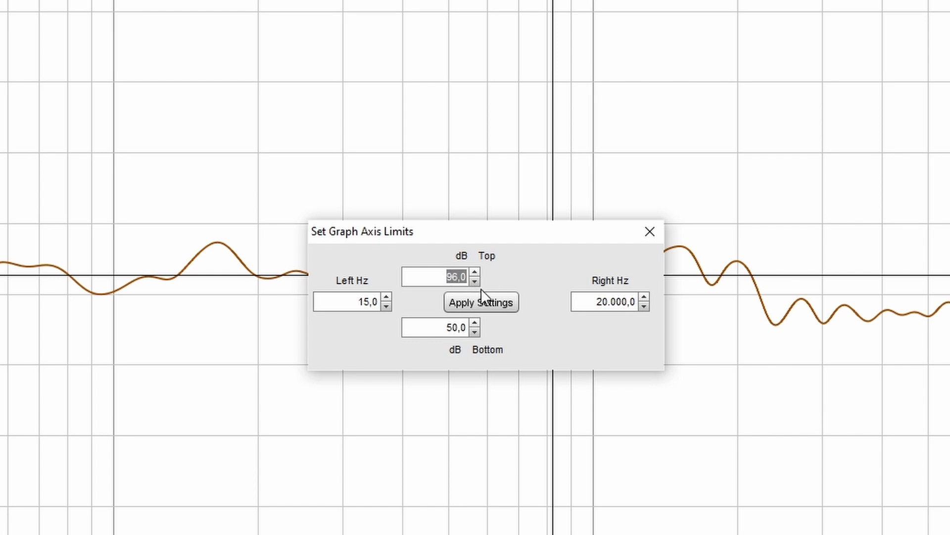
left_click_drag(474, 281, 474, 280)
left_click_drag(473, 333, 475, 325)
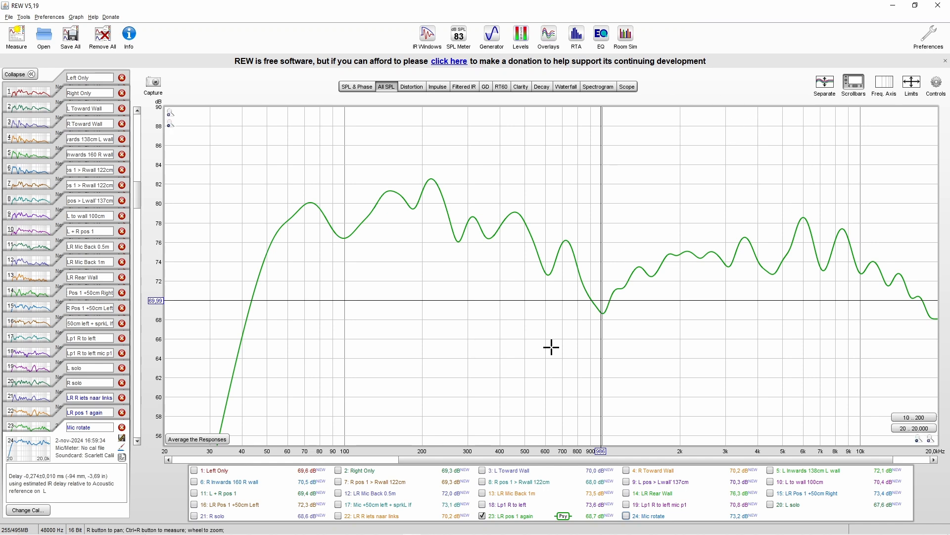
Step: Compare LR pos 1 again with Mic rotate near 1 kHz, hide Mic rotate, and inspect the remaining trace near 95 Hz
left_click(602, 304)
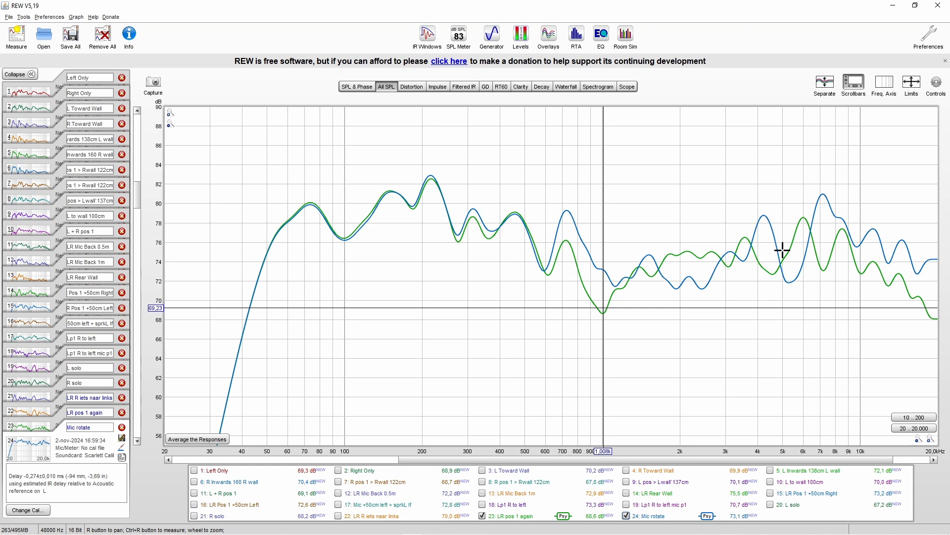
left_click(696, 460)
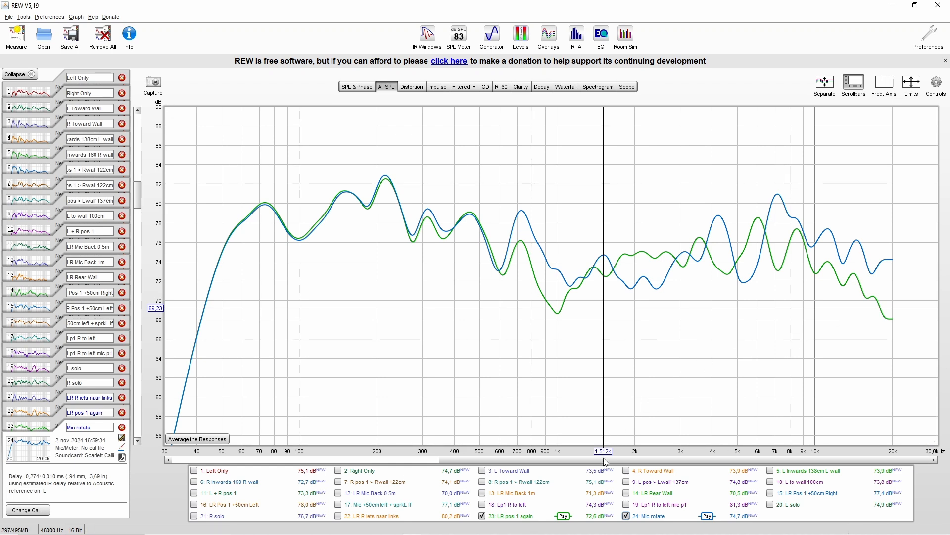
left_click(627, 515)
left_click_drag(294, 236, 294, 232)
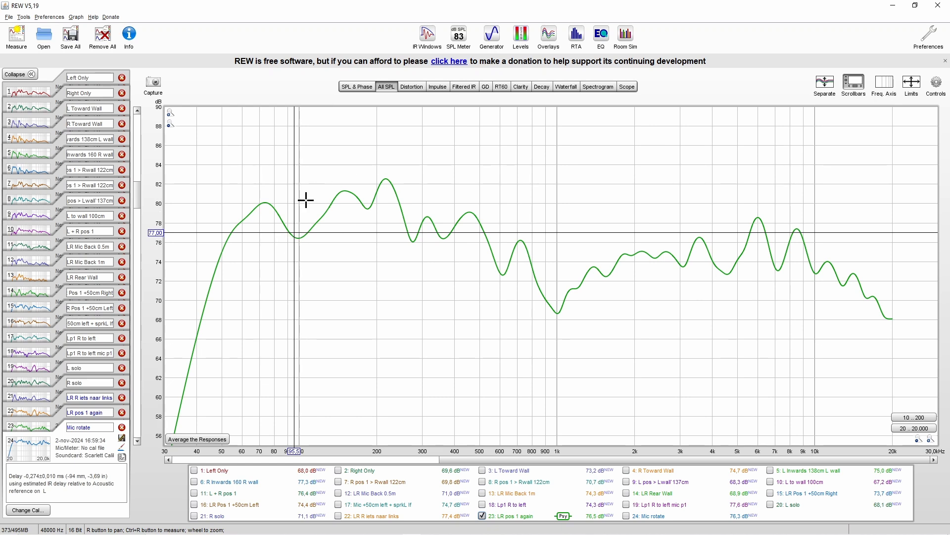
Step: Show the Mic rotate trace alone by hiding LR pos 1 again, and inspect it near 353 Hz
left_click(627, 516)
left_click(482, 515)
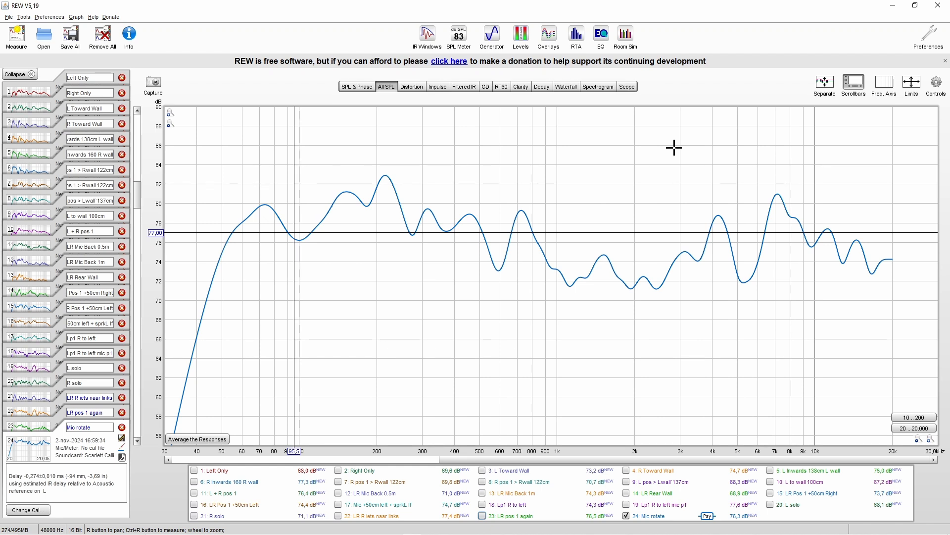
left_click(441, 226)
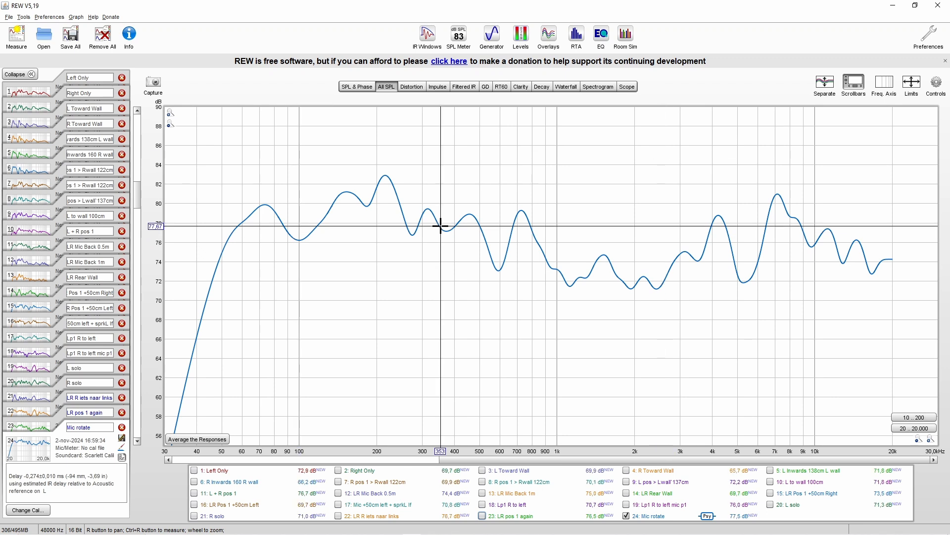